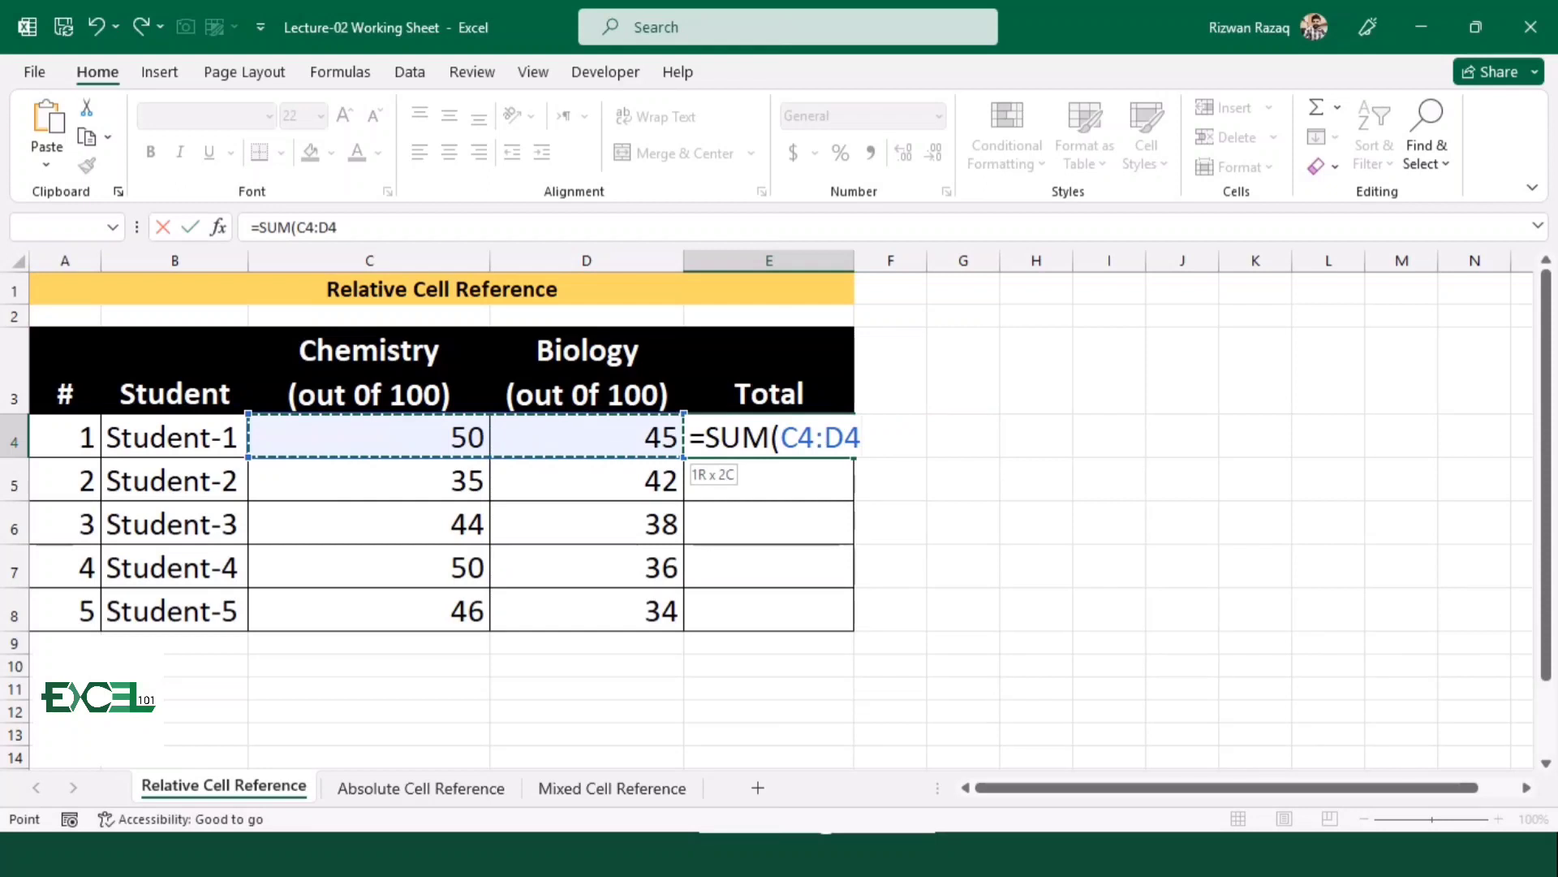
Complete the formula =SUM(C4:D4) for Student-1's total in E4
{"action": "type", "text": ")"}
{"action": "key", "text": "Return"}
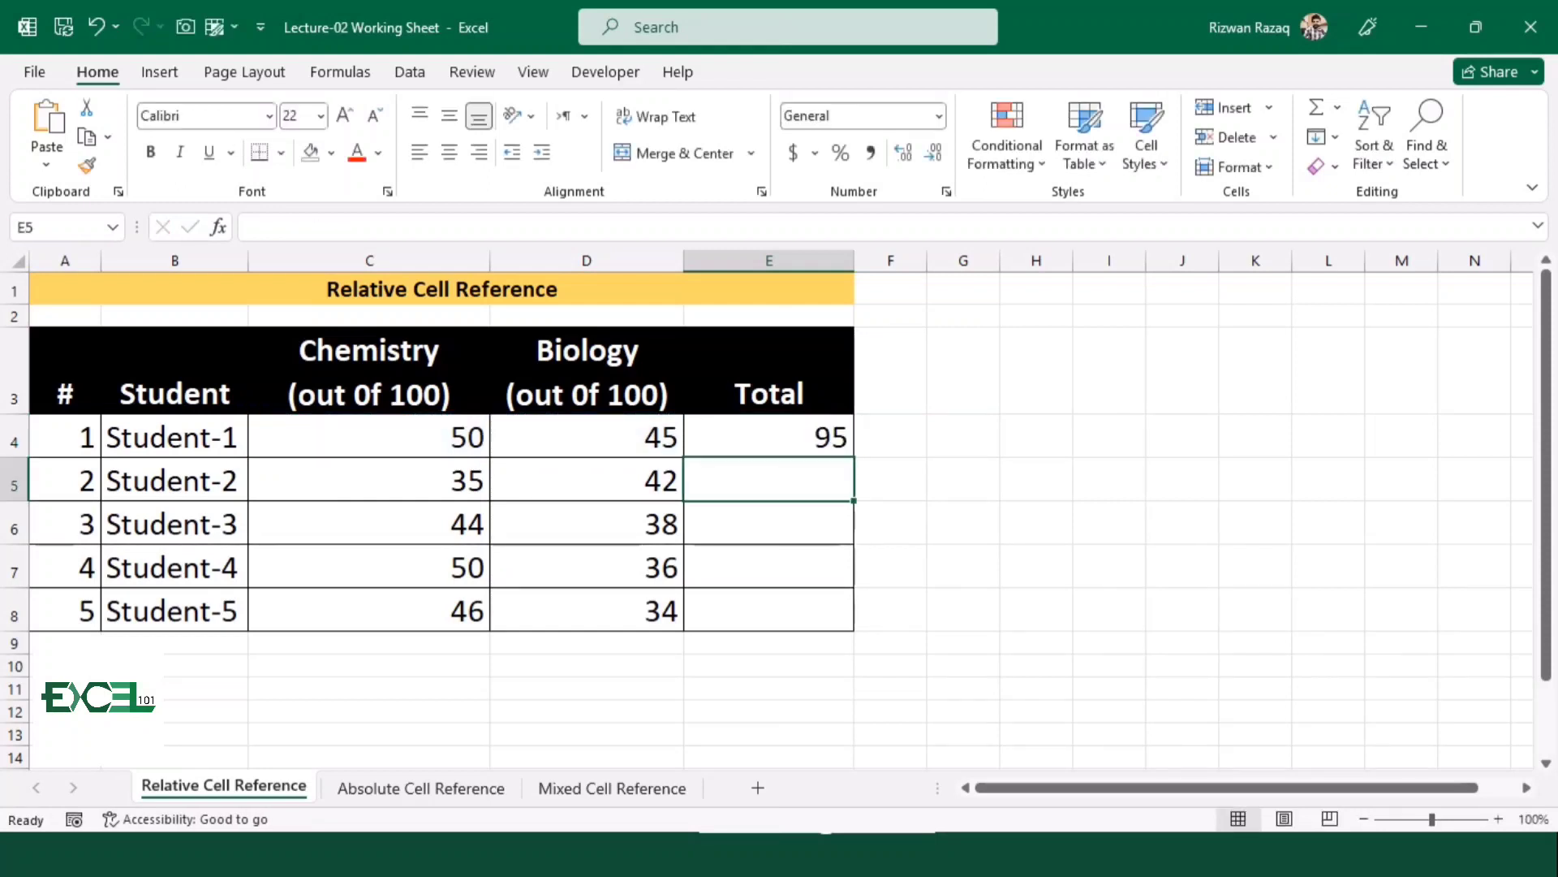
Replace Student-1's total formula in E4 with =C4+D4 and fill it down to E8
{"action": "key", "text": "Up"}
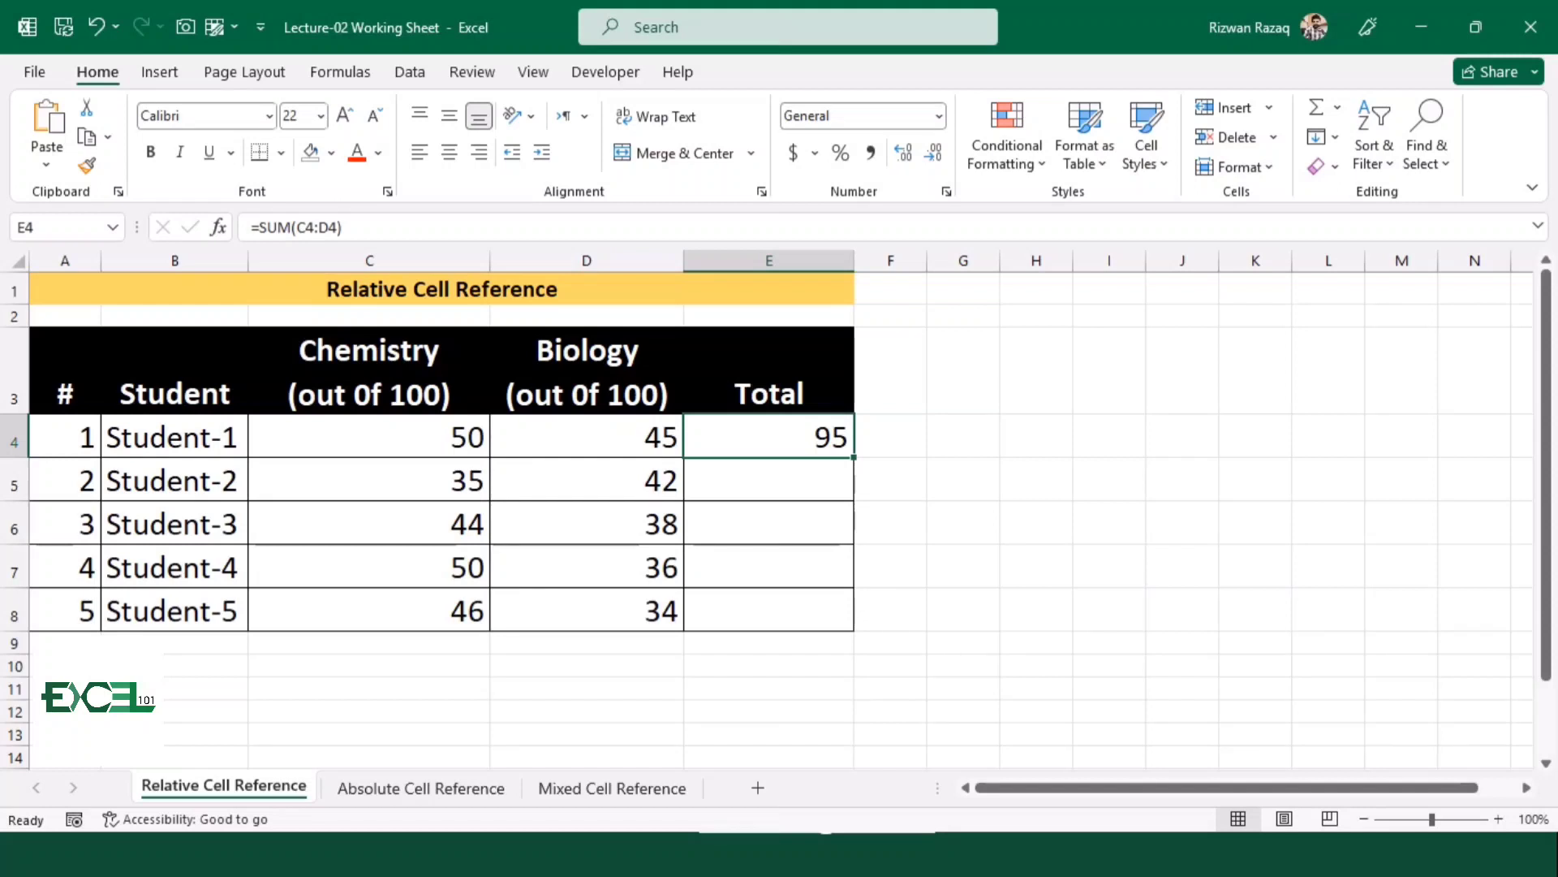
{"action": "type", "text": "="}
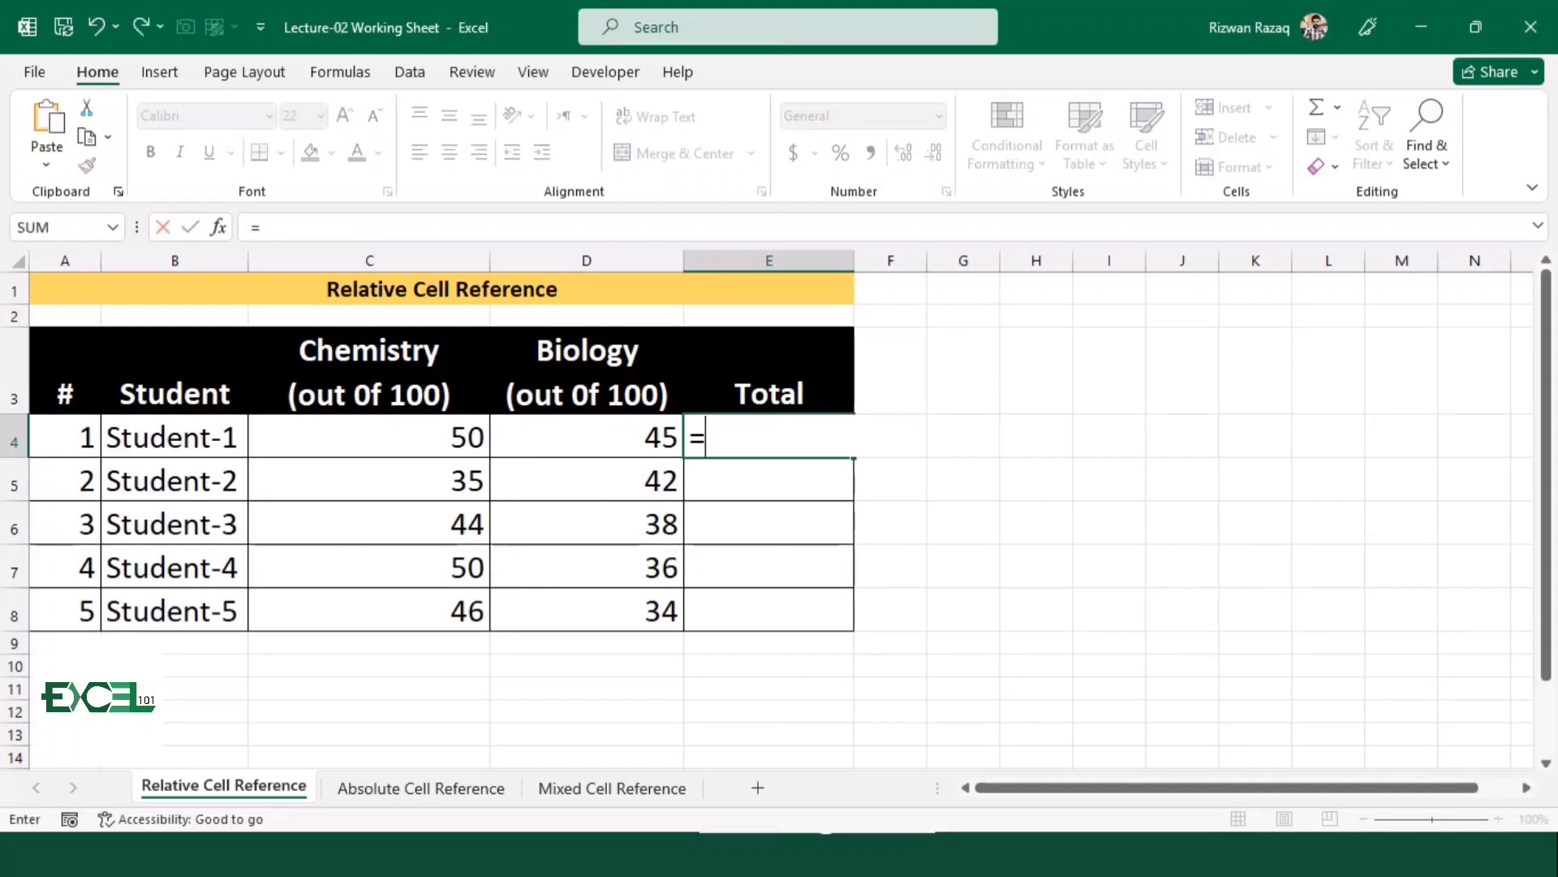
{"action": "left_click", "coordinate": [370, 438]}
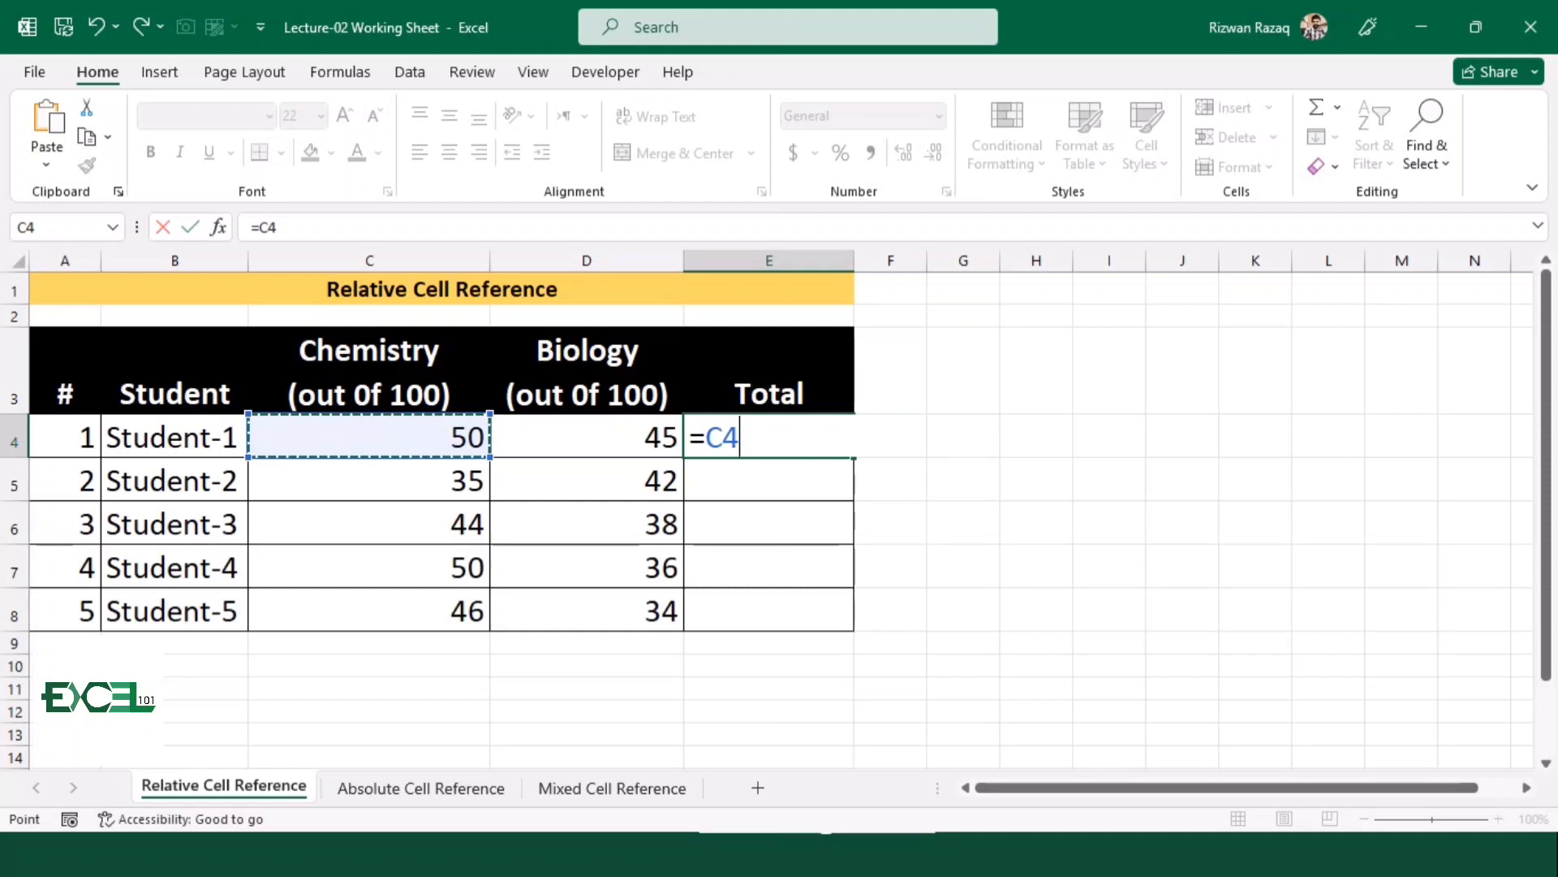
{"action": "type", "text": "+"}
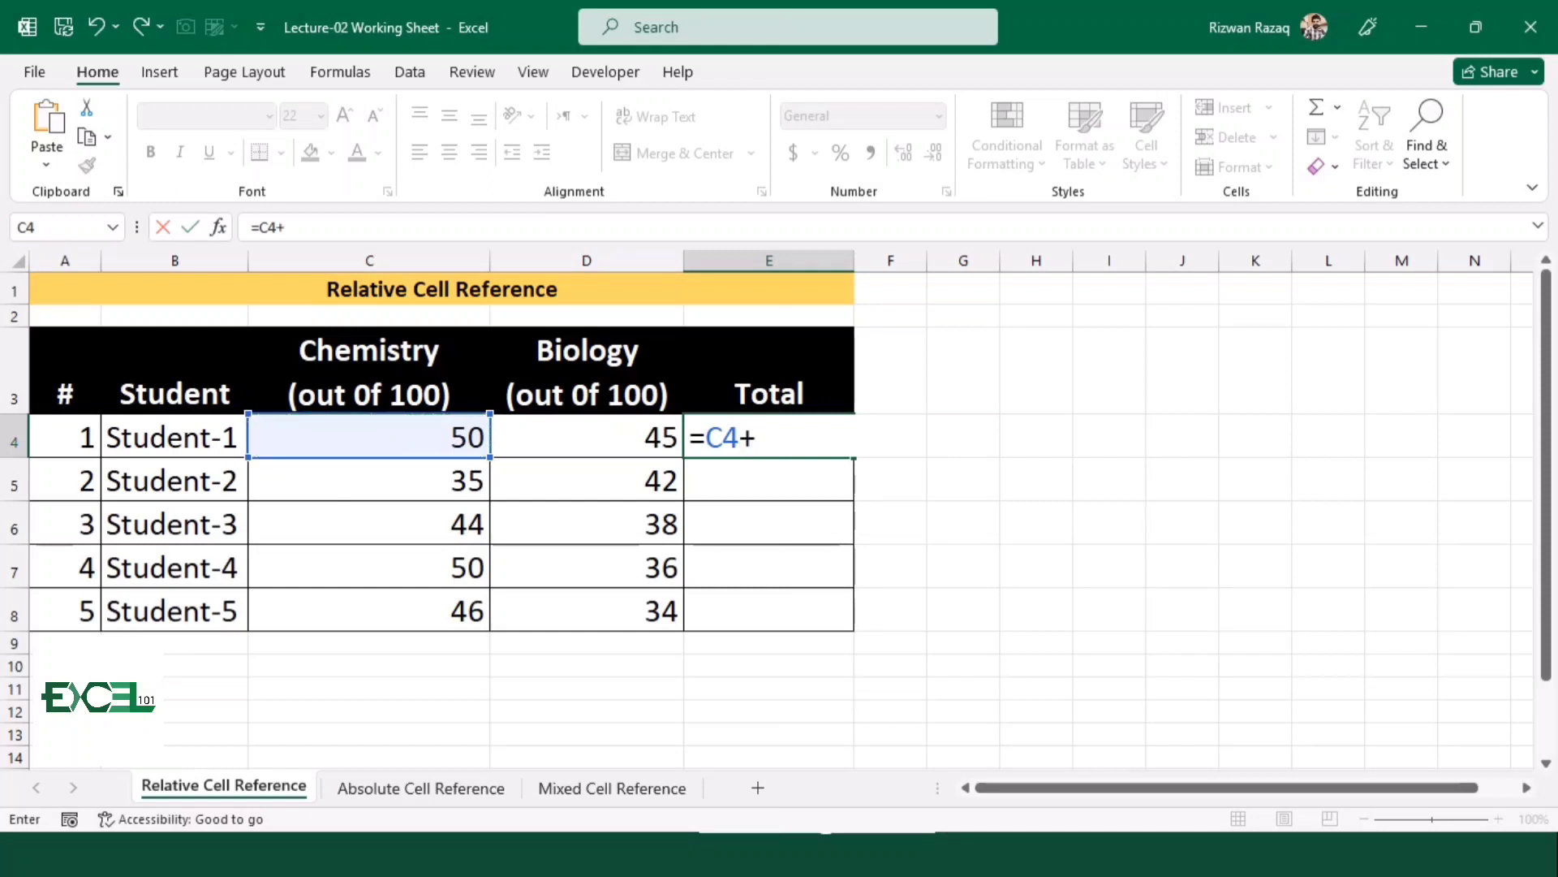
{"action": "left_click", "coordinate": [587, 437]}
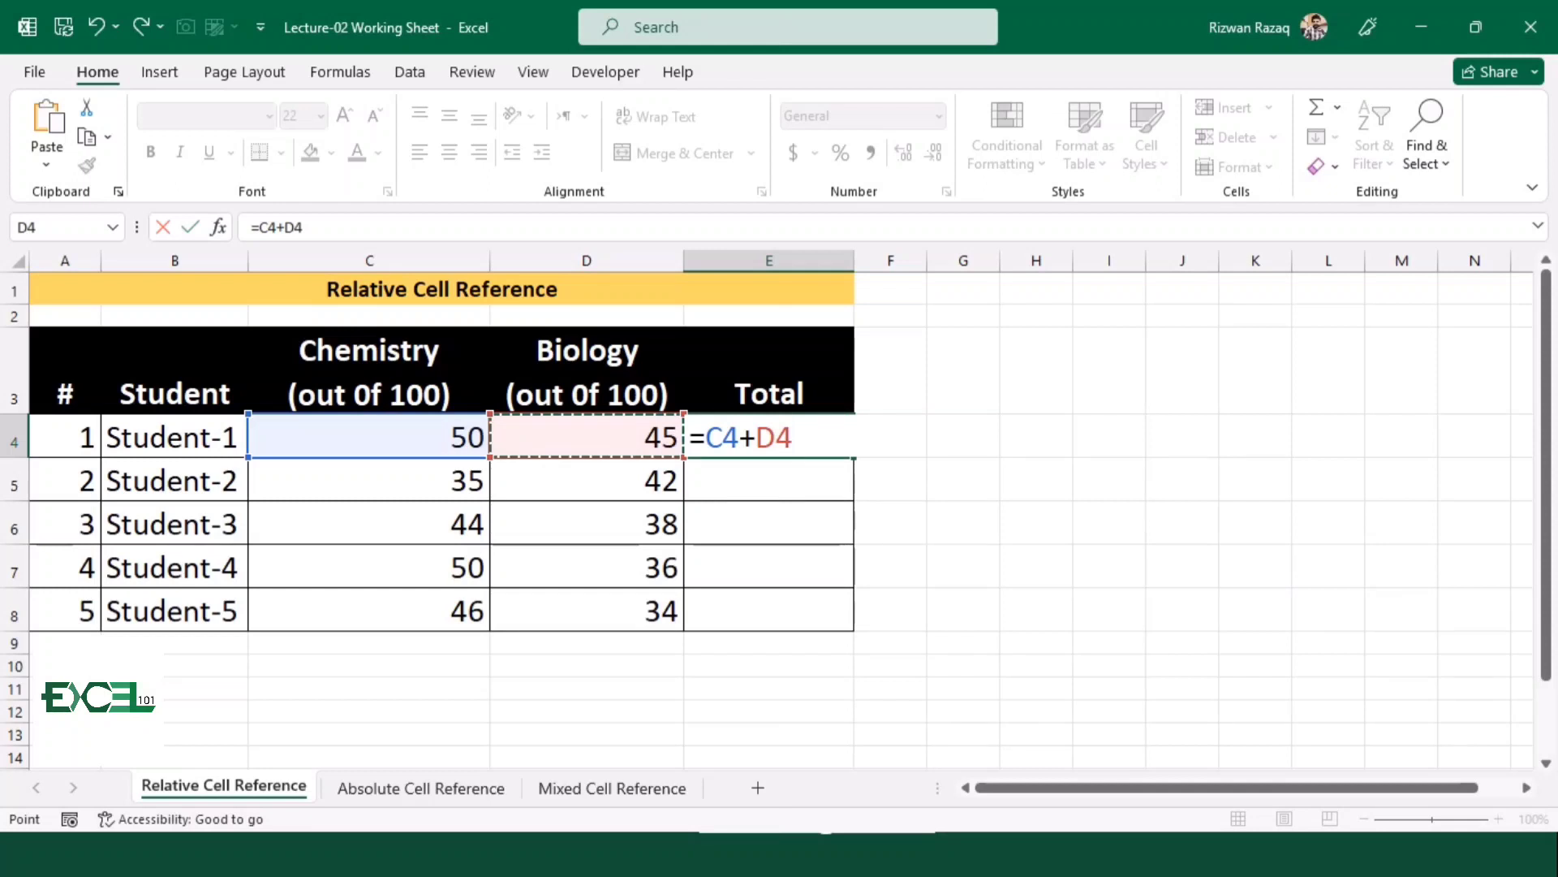
{"action": "key", "text": "Return"}
{"action": "left_click", "coordinate": [769, 437]}
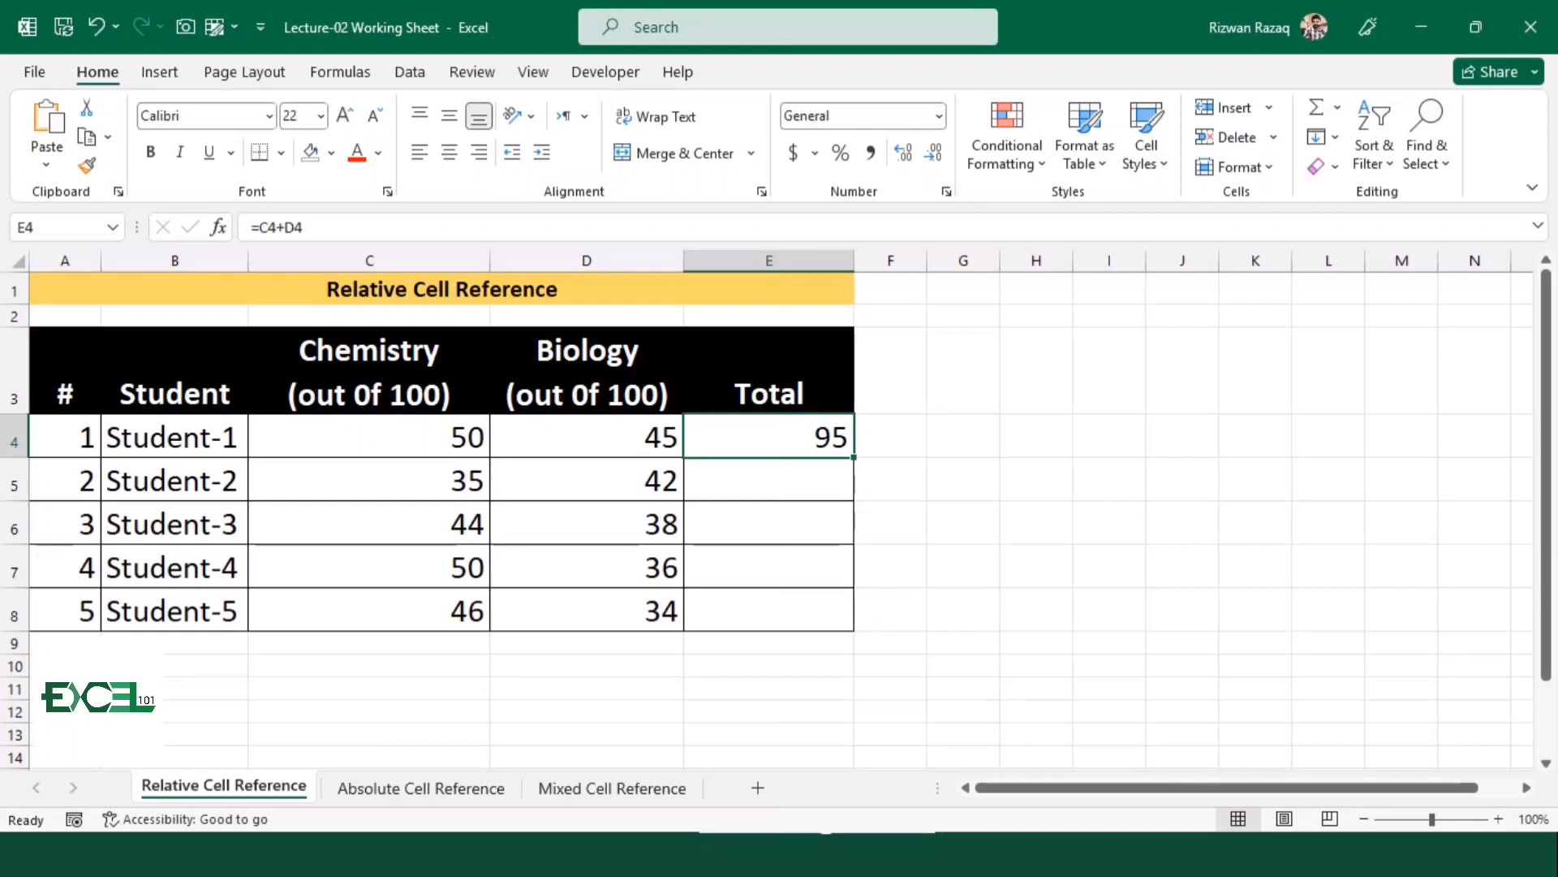
{"action": "left_click_drag", "start_coordinate": [854, 457], "coordinate": [848, 626]}
Examine the formulas in the Total column, comparing which cells E4 and E5 refer to
{"action": "left_click", "coordinate": [768, 479]}
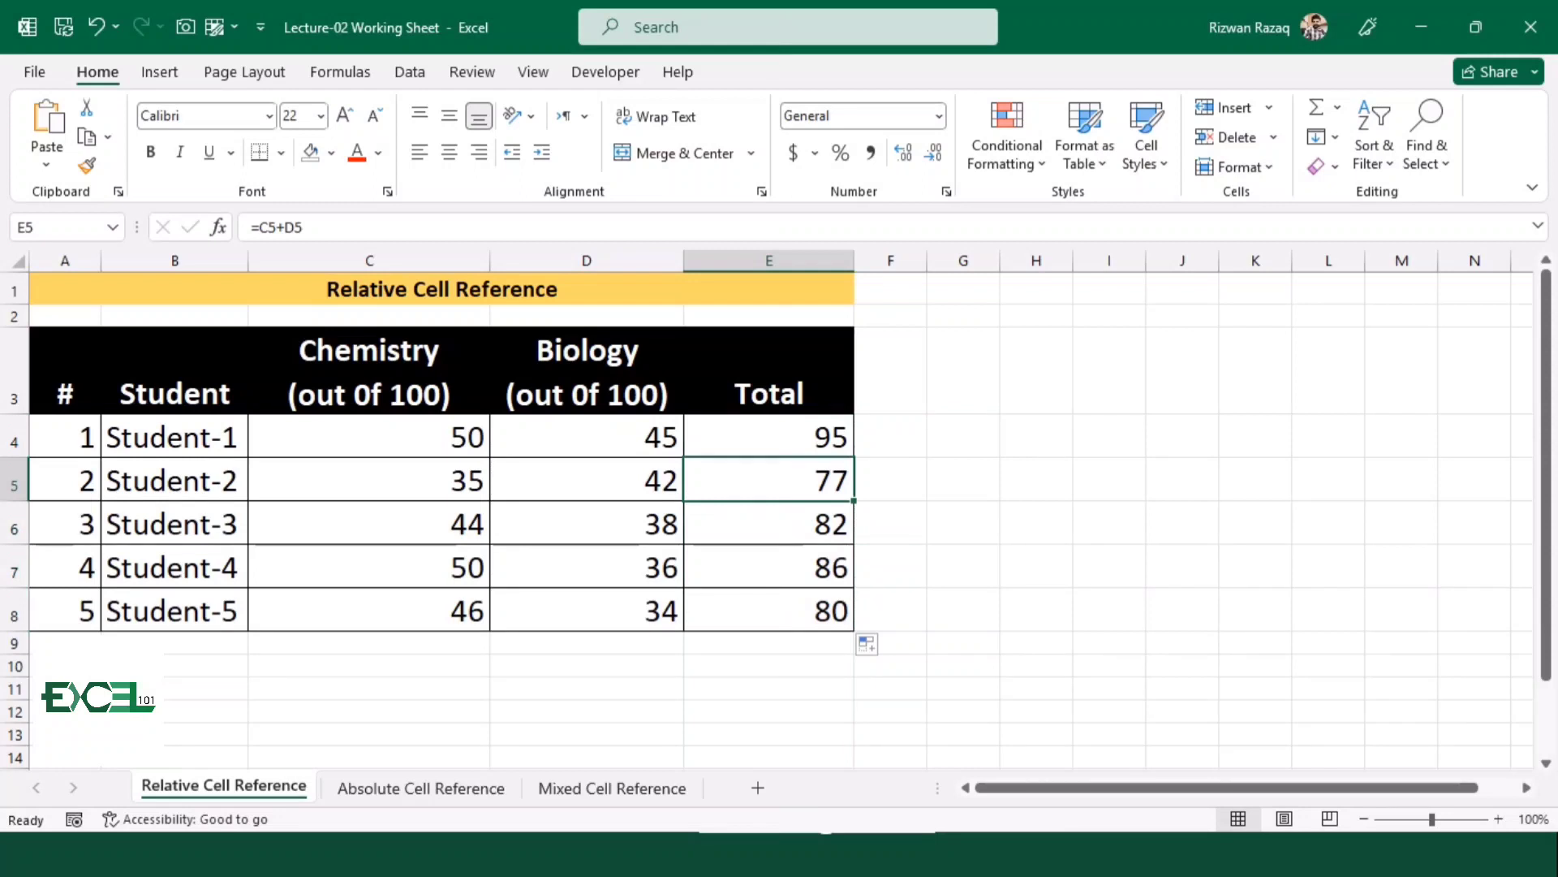
{"action": "key", "text": "Down"}
{"action": "key", "text": "Up"}
{"action": "key", "text": "Up"}
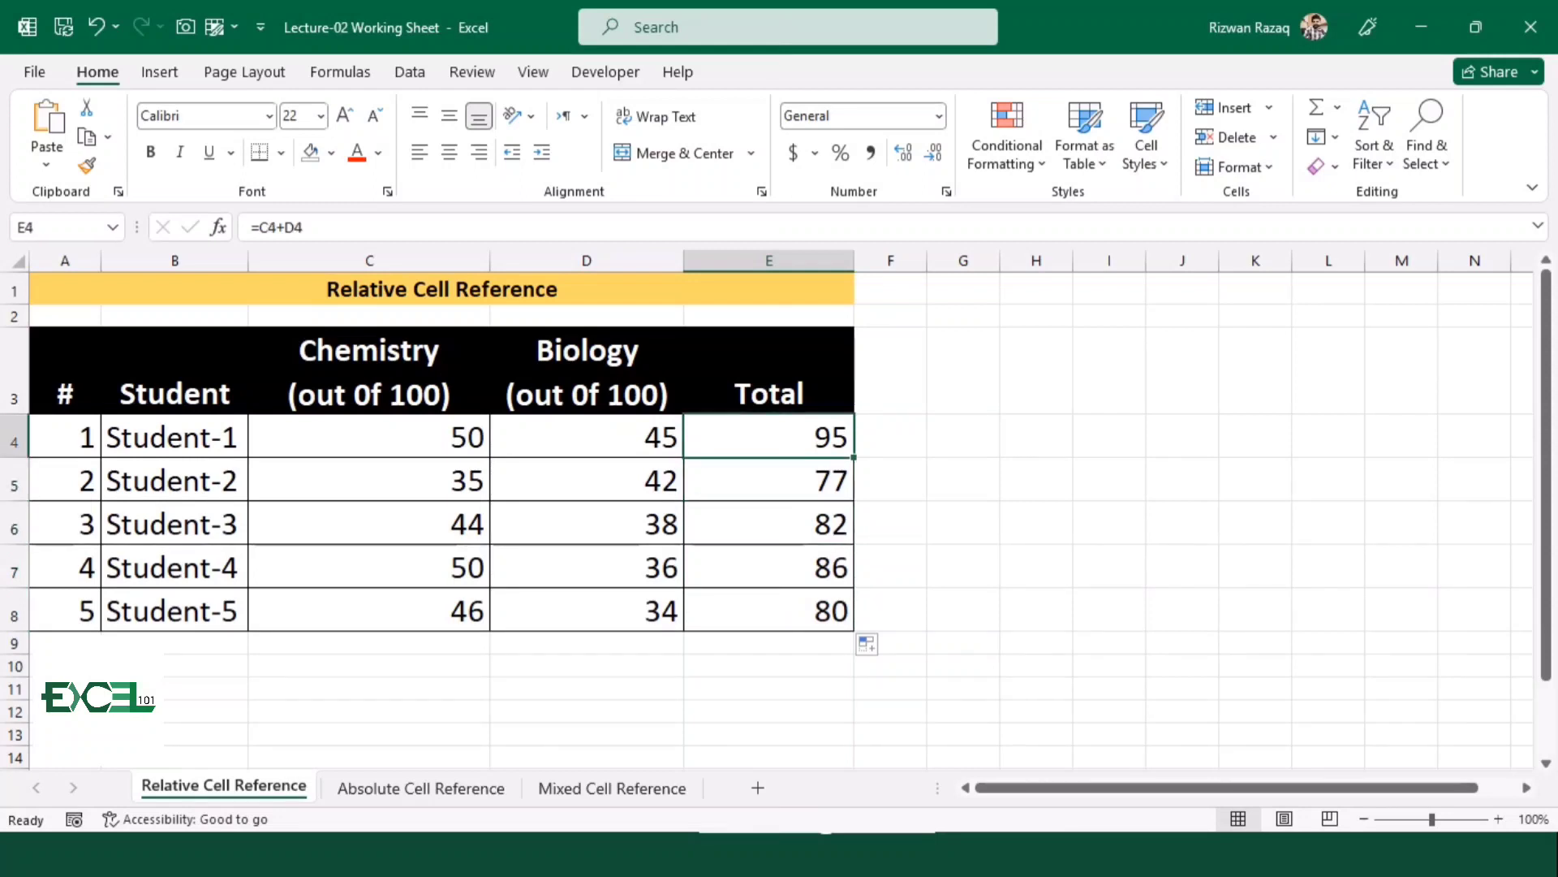
{"action": "key", "text": "Down"}
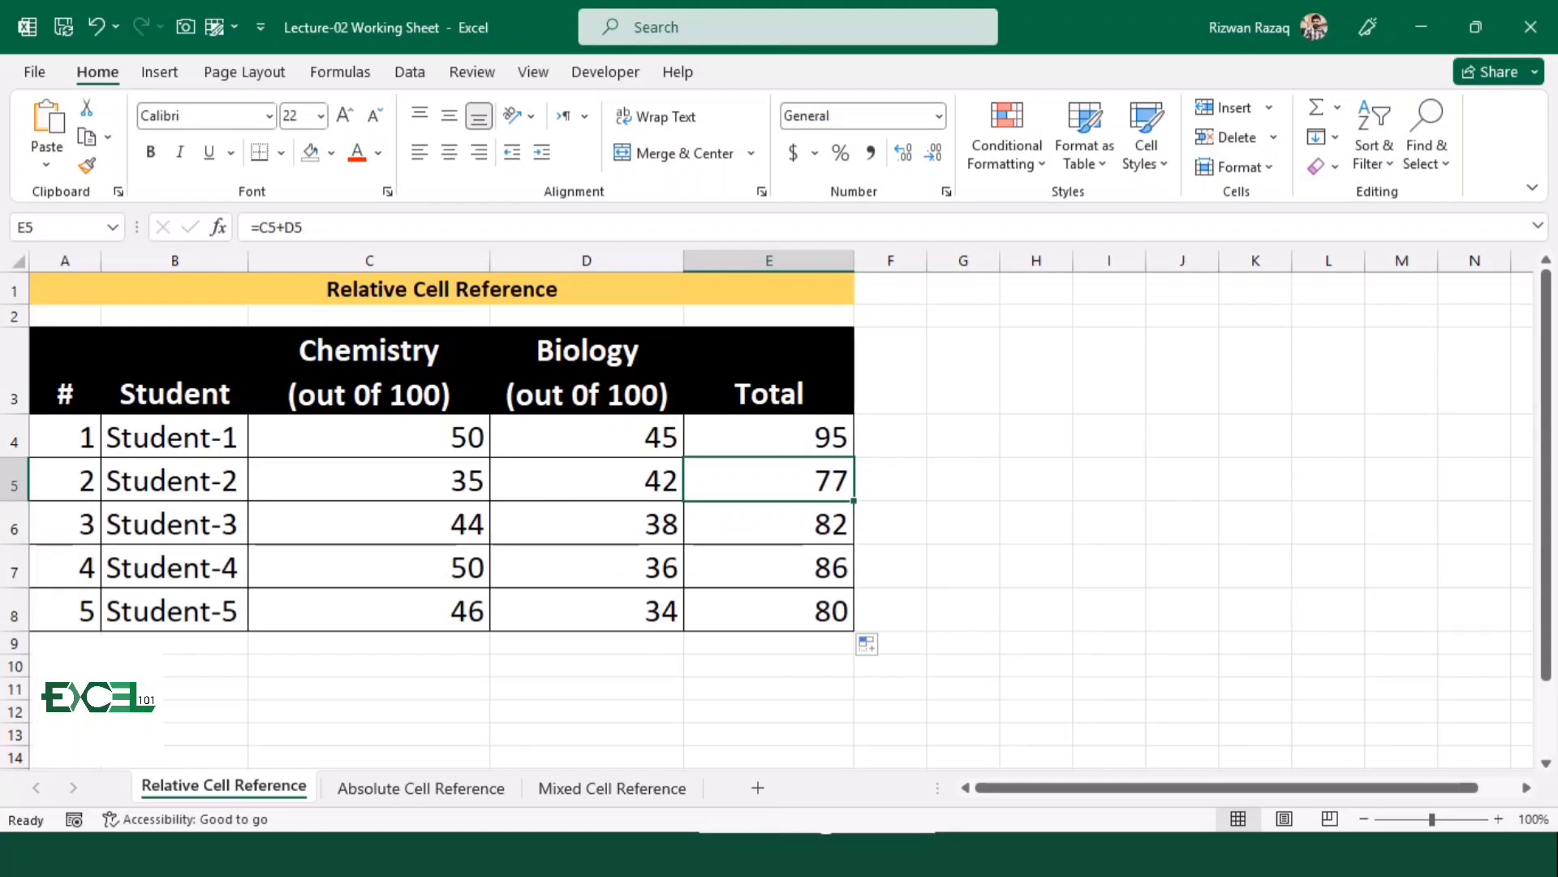
{"action": "left_click", "coordinate": [769, 437]}
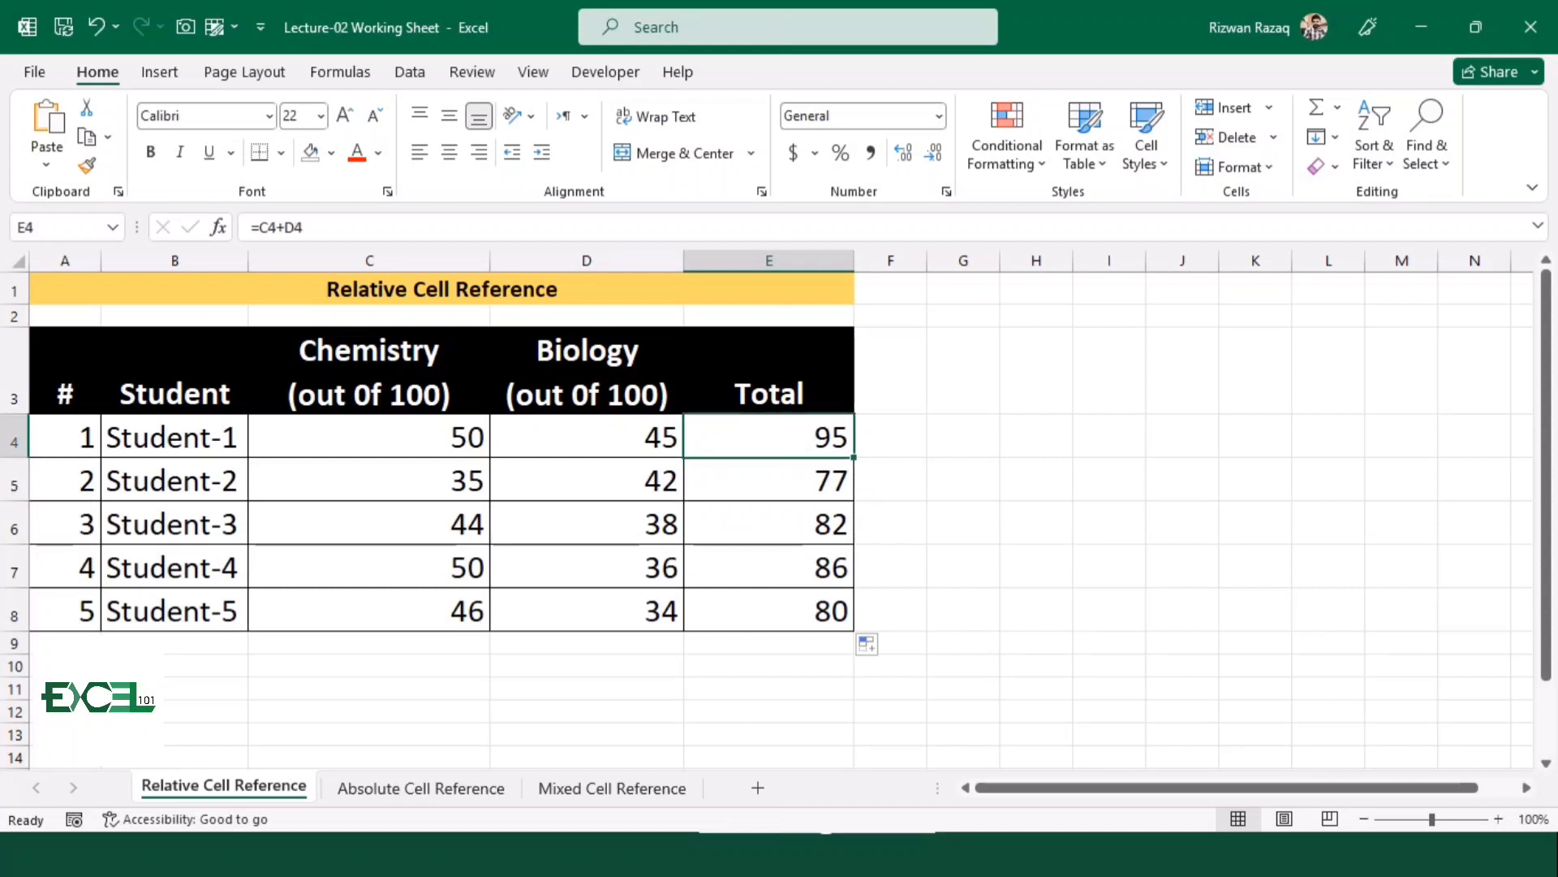
{"action": "key", "text": "F2"}
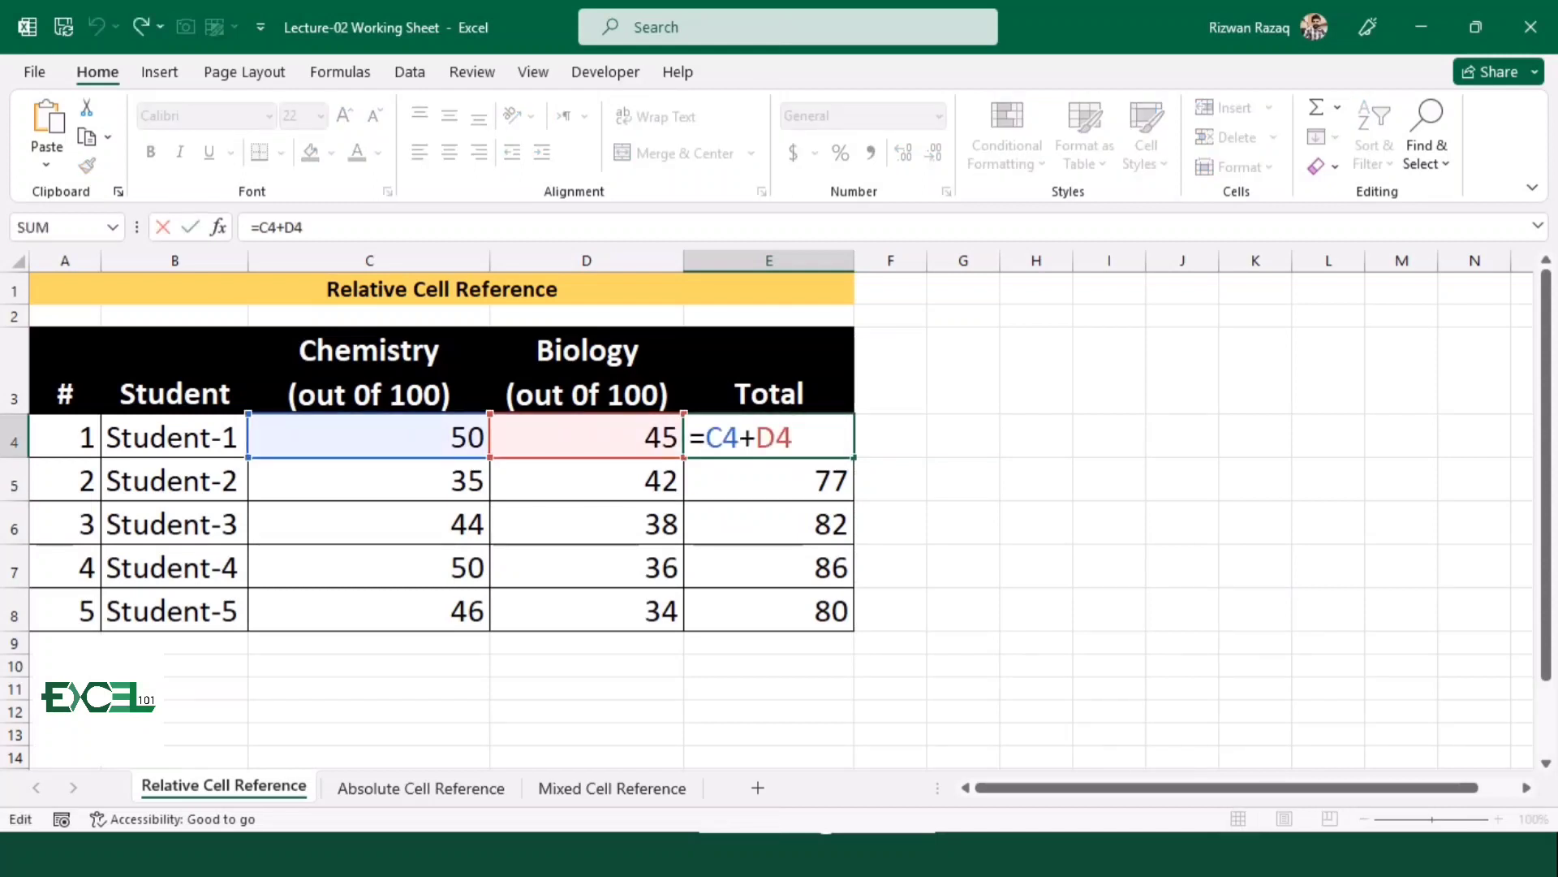
{"action": "key", "text": "Return"}
{"action": "key", "text": "F2"}
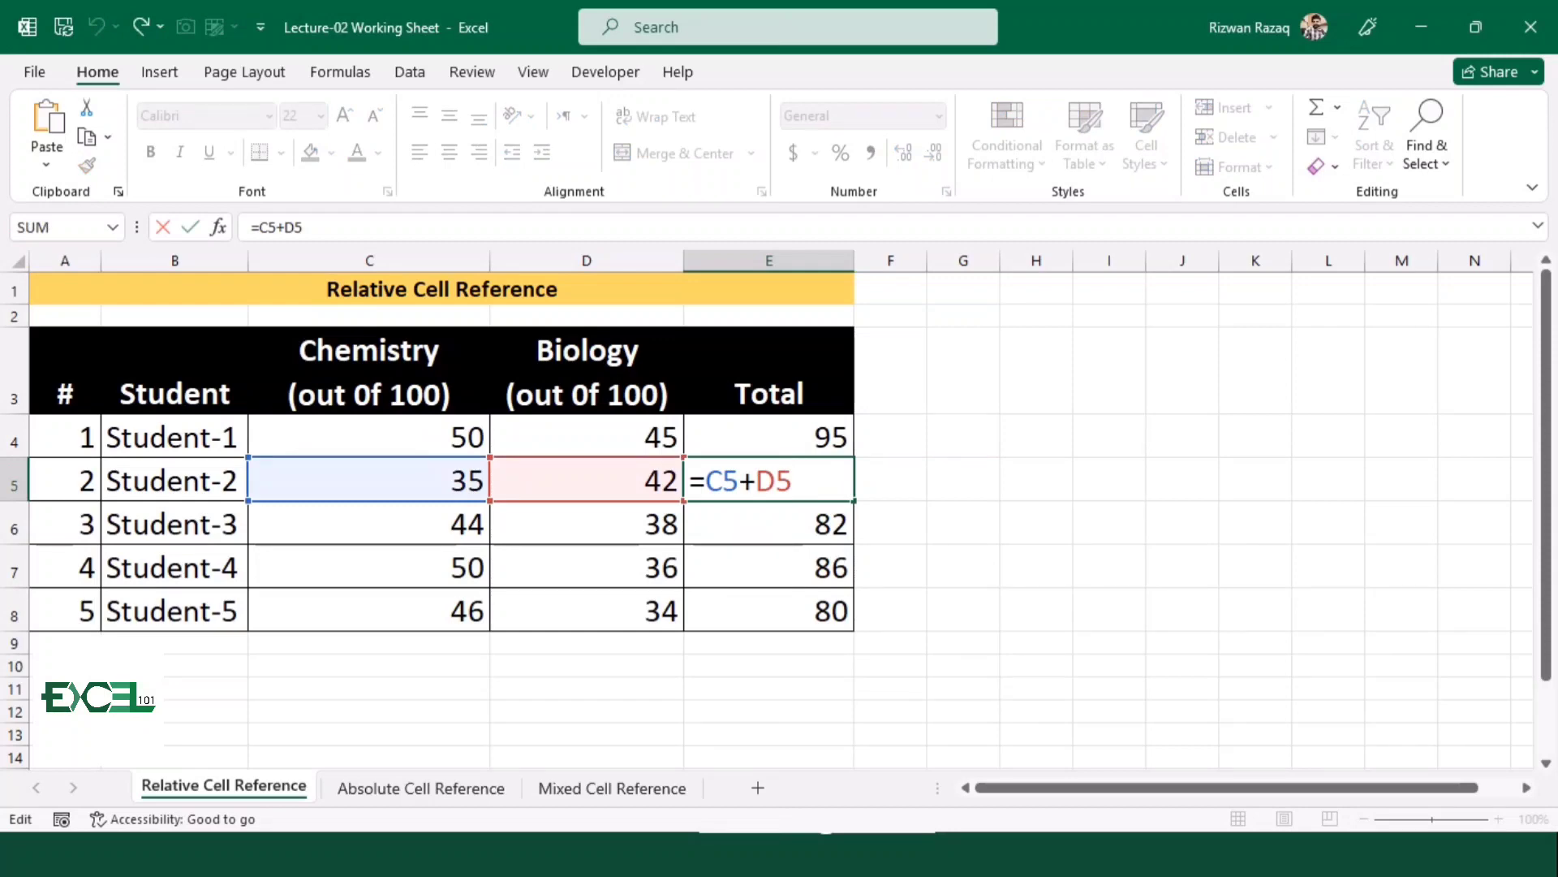
{"action": "key", "text": "Return"}
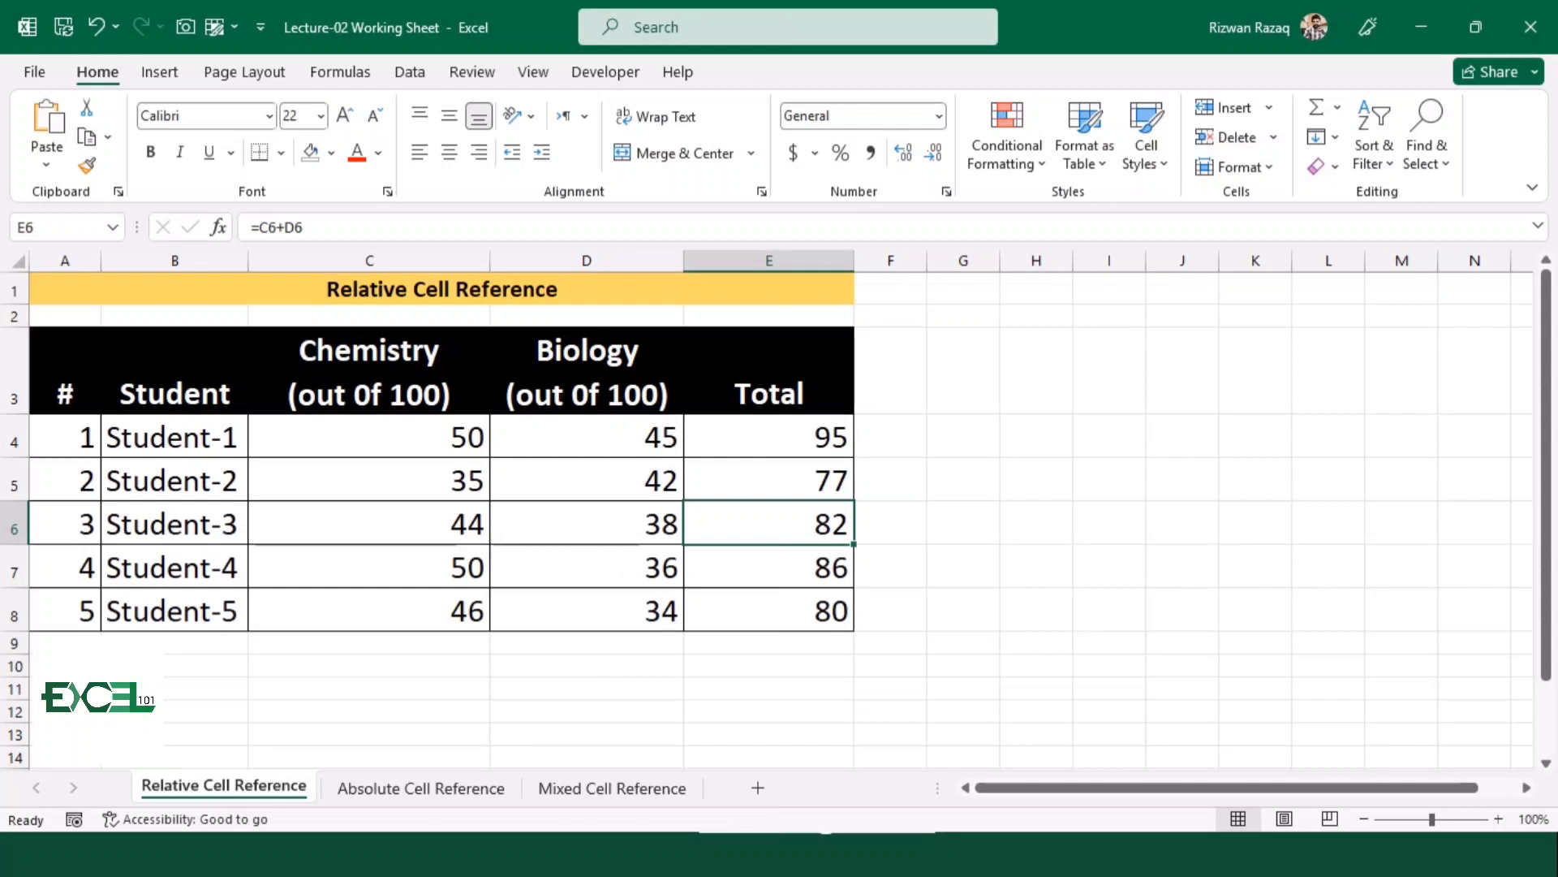
On the Absolute Cell Reference sheet, enter =E4/I11 in F4 as Student-1's percentage
{"action": "key", "text": "ctrl+Page_Down"}
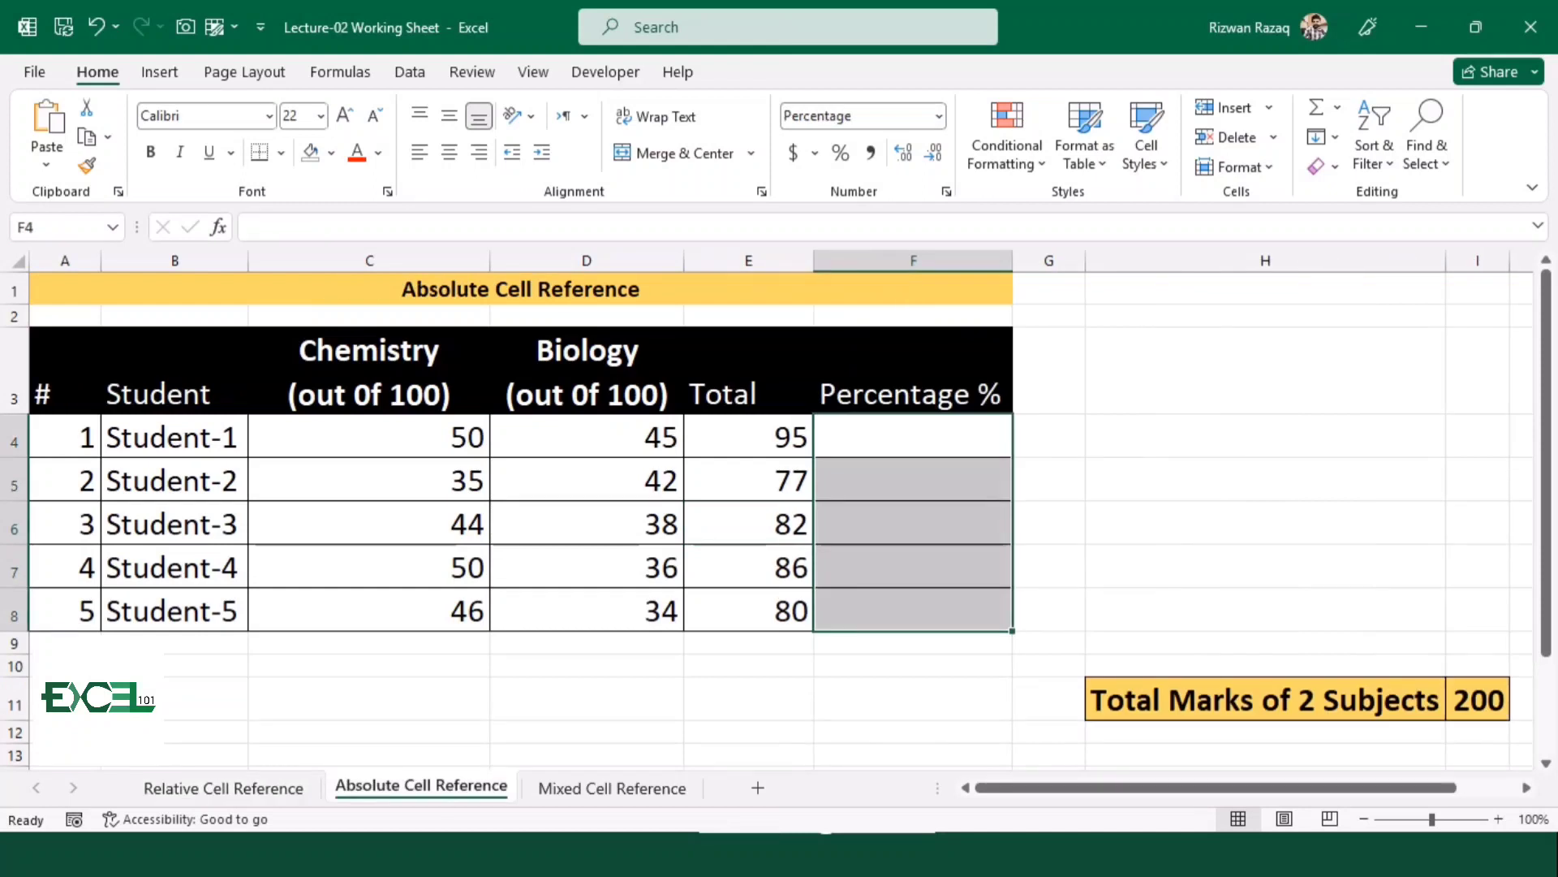
{"action": "left_click", "coordinate": [913, 436]}
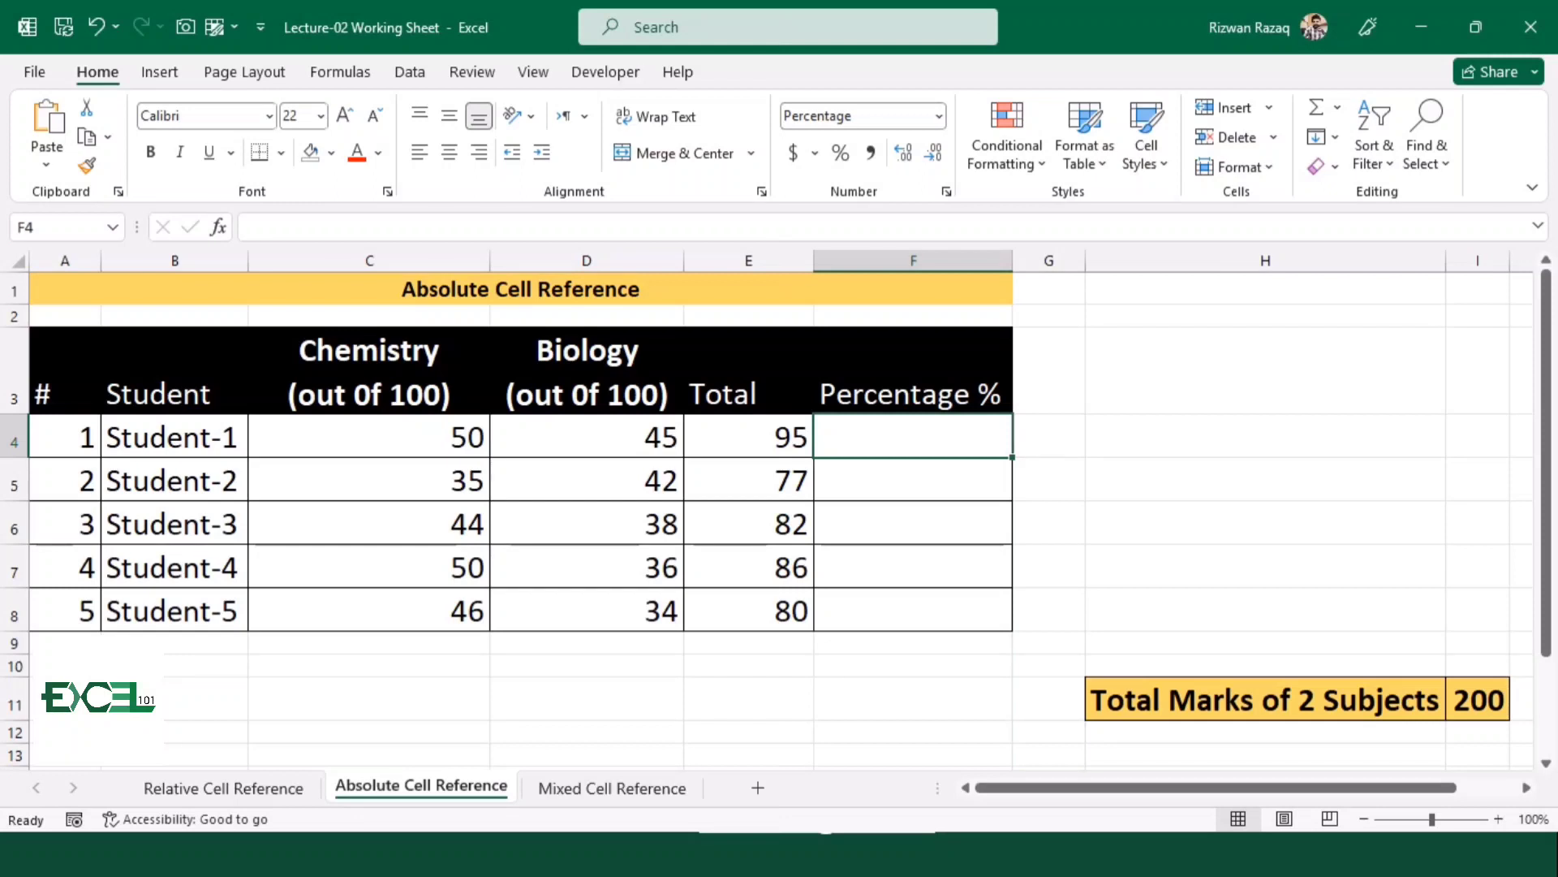
{"action": "type", "text": "="}
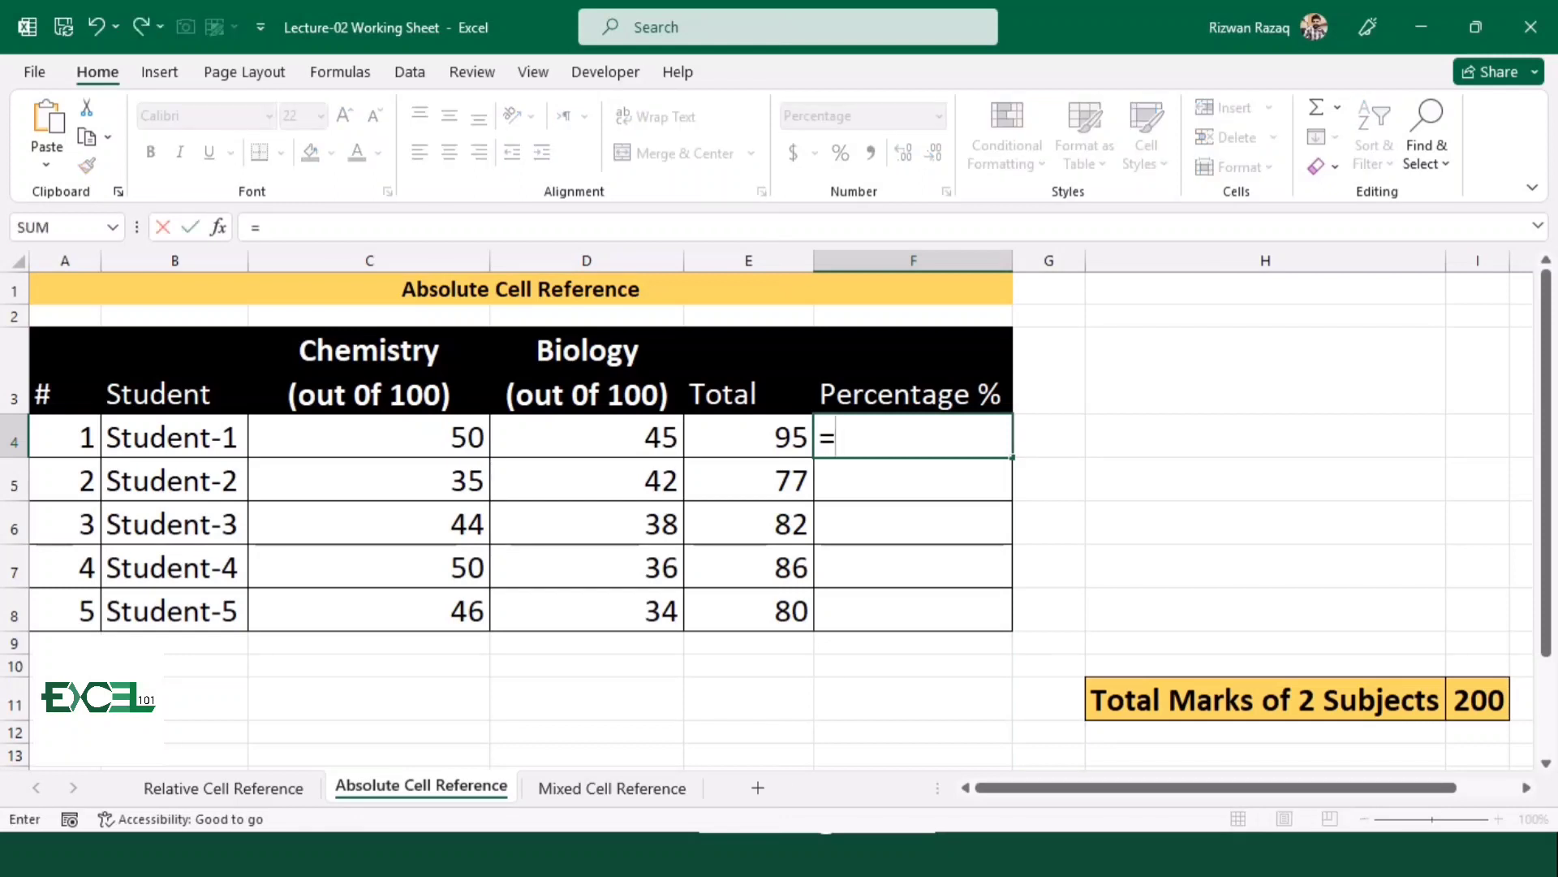
{"action": "key", "text": "Left"}
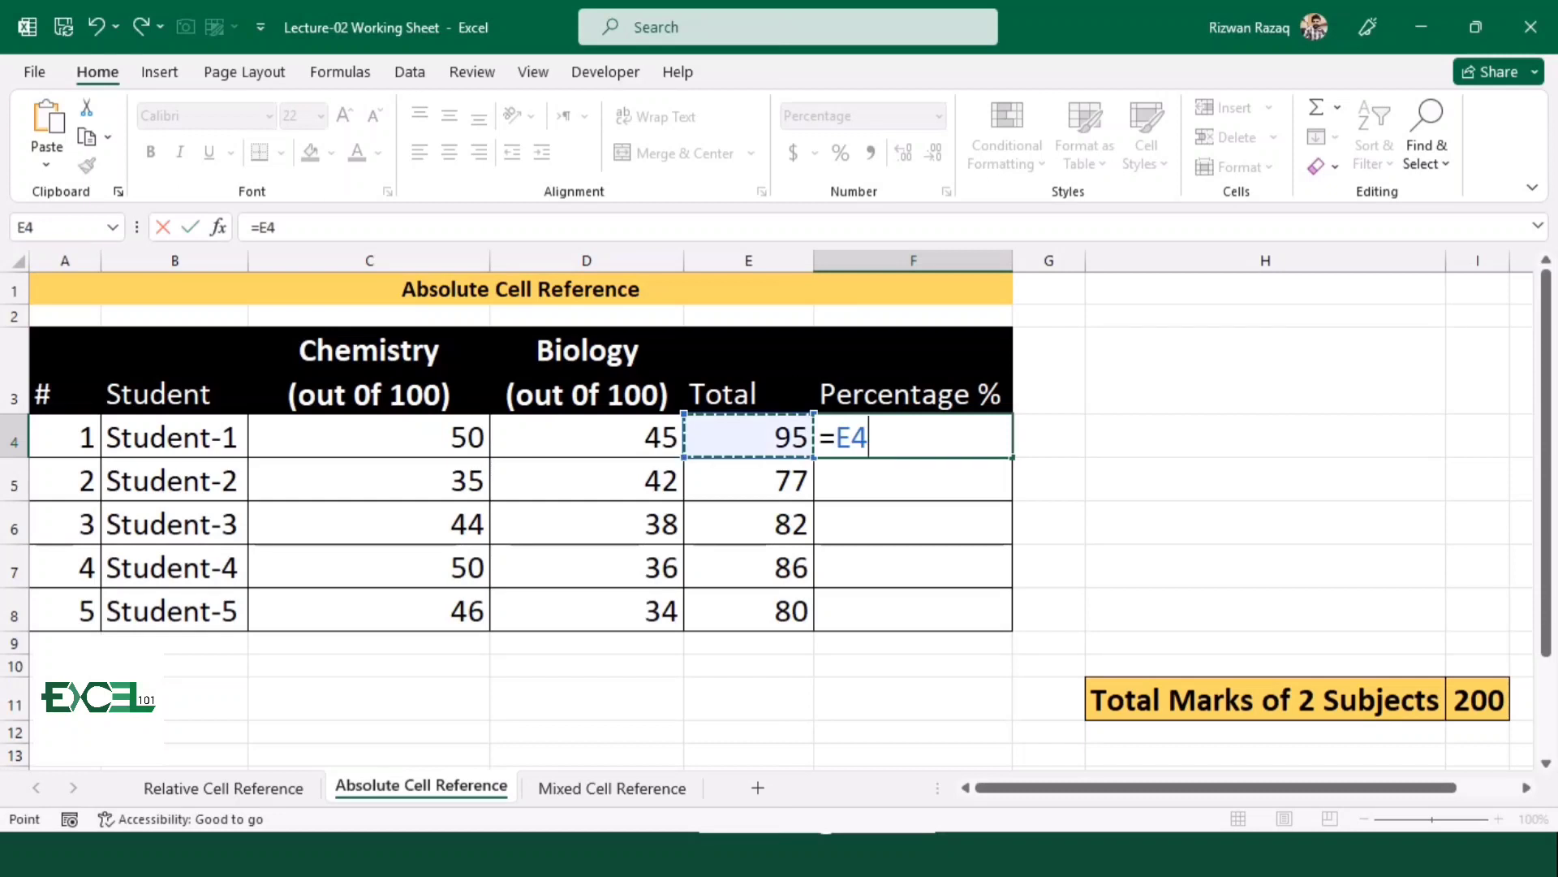
{"action": "type", "text": "/"}
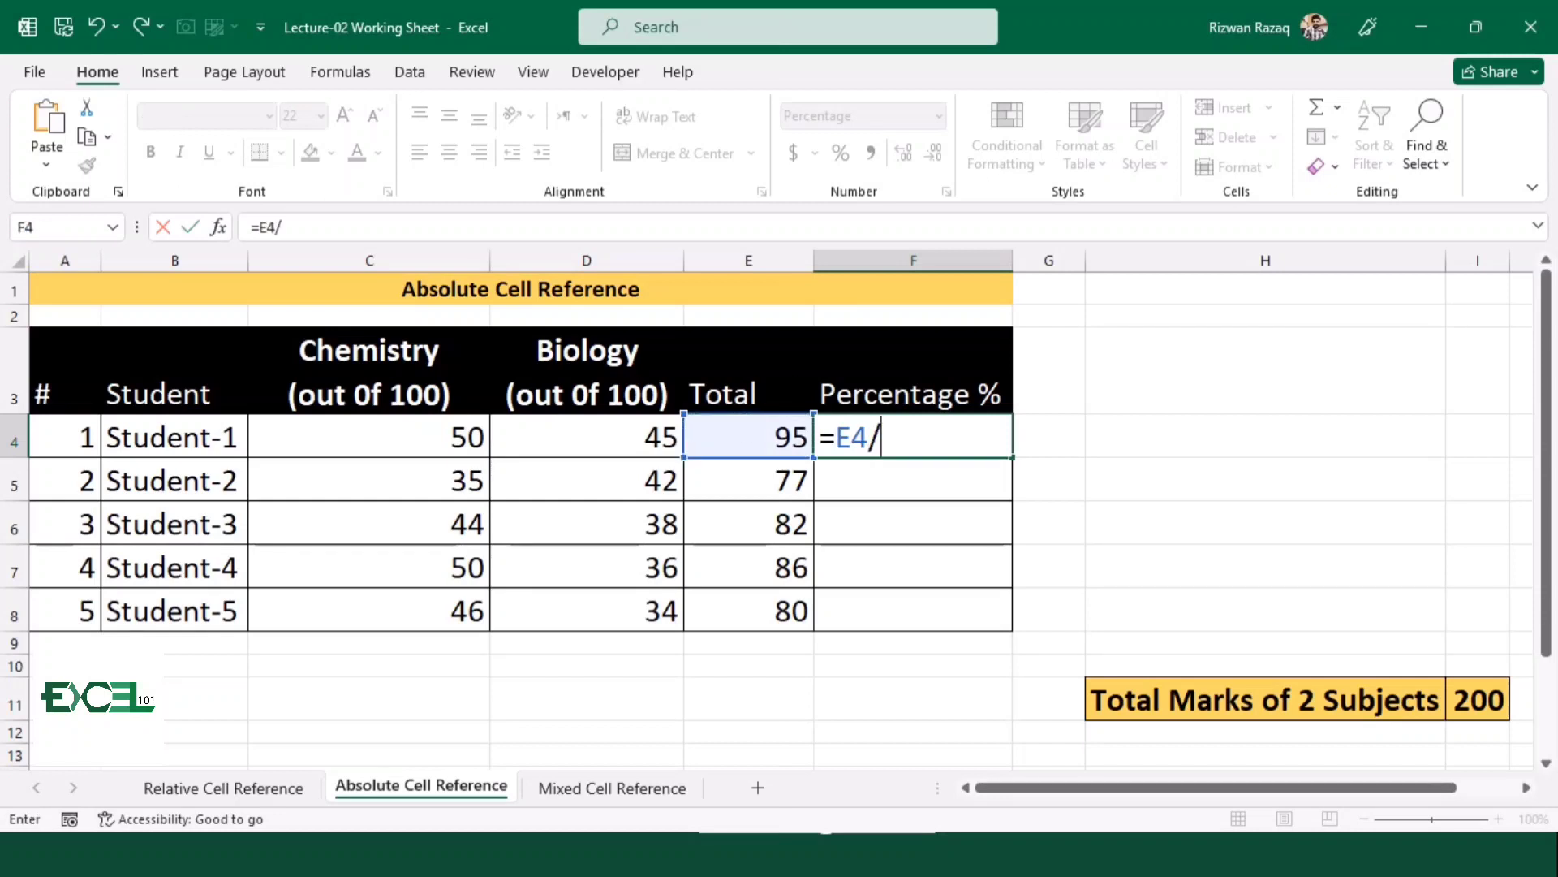
{"action": "left_click", "coordinate": [1478, 700]}
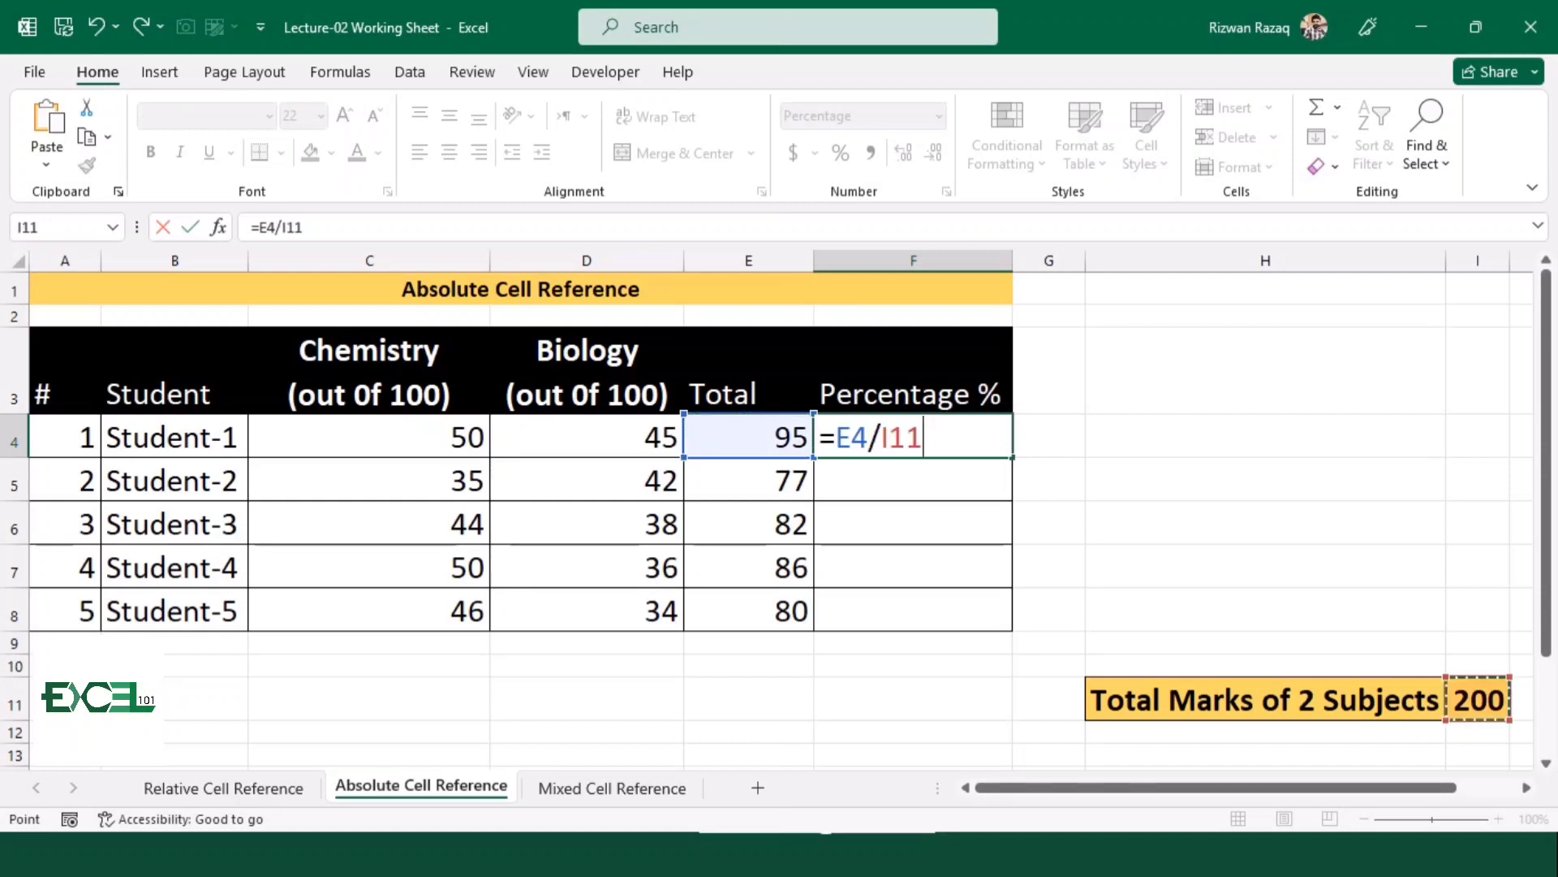
{"action": "key", "text": "Return"}
Fill the F4 percentage formula down to F8 and inspect the cell references in F4 and F5
{"action": "left_click", "coordinate": [913, 437]}
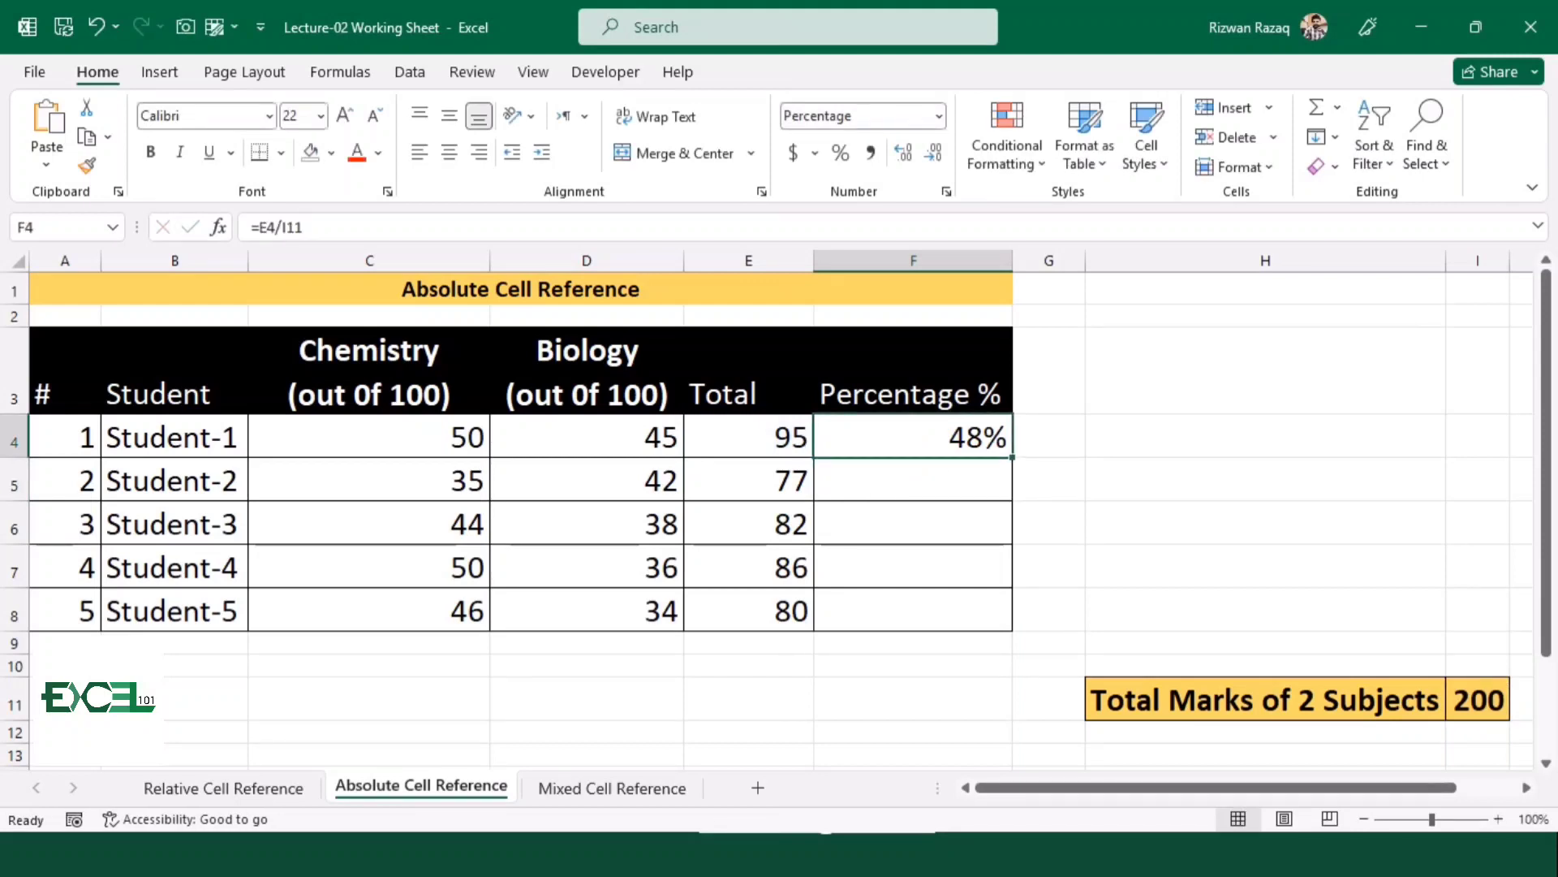
{"action": "left_click_drag", "start_coordinate": [1012, 457], "coordinate": [998, 626]}
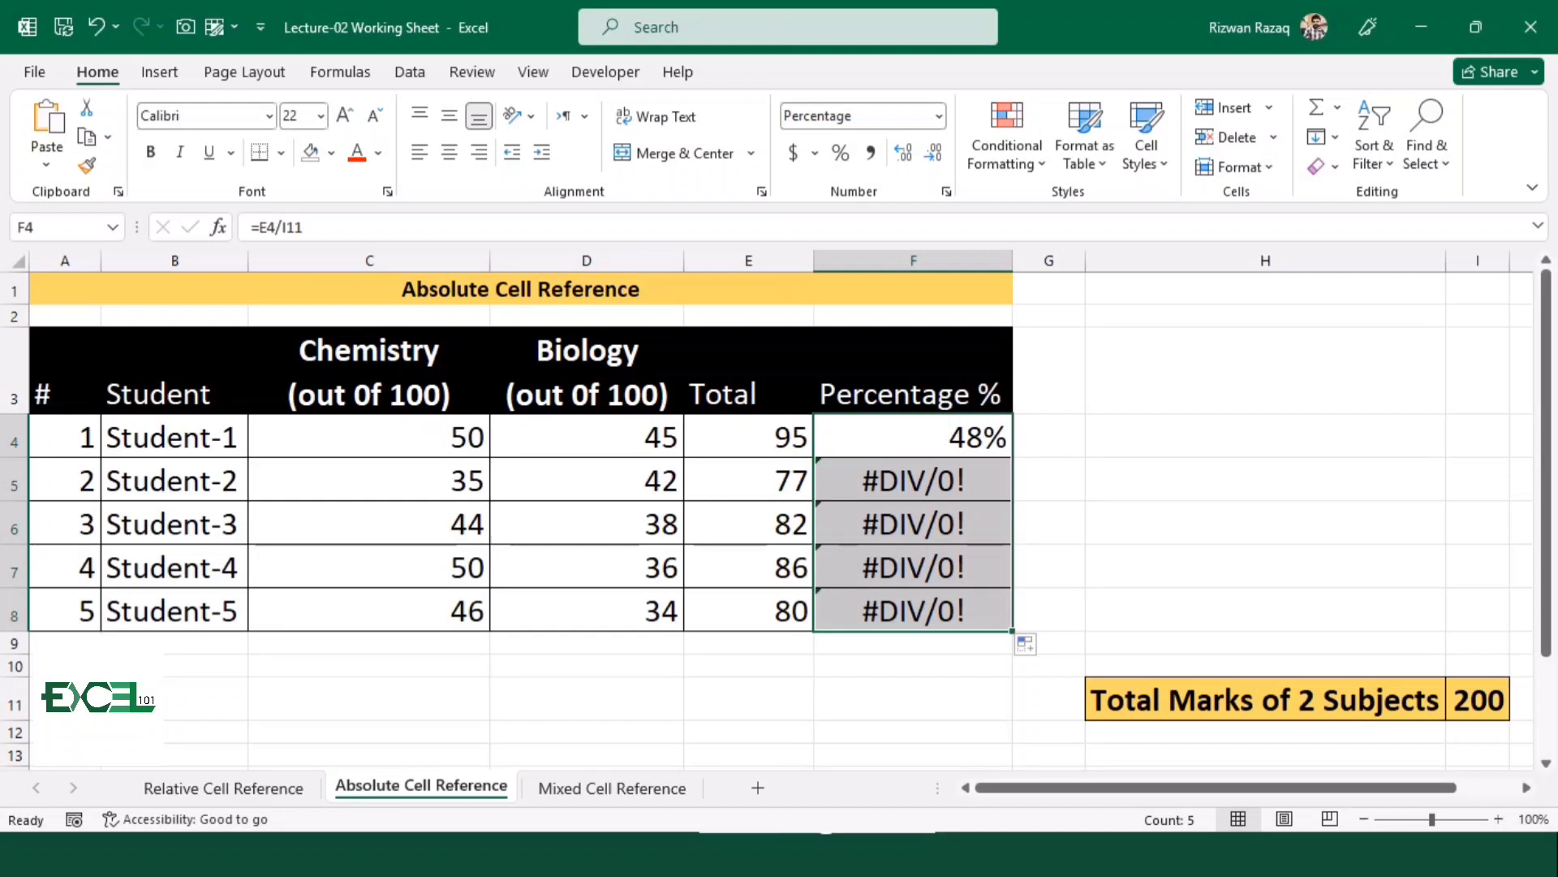
{"action": "key", "text": "Up"}
{"action": "key", "text": "Down"}
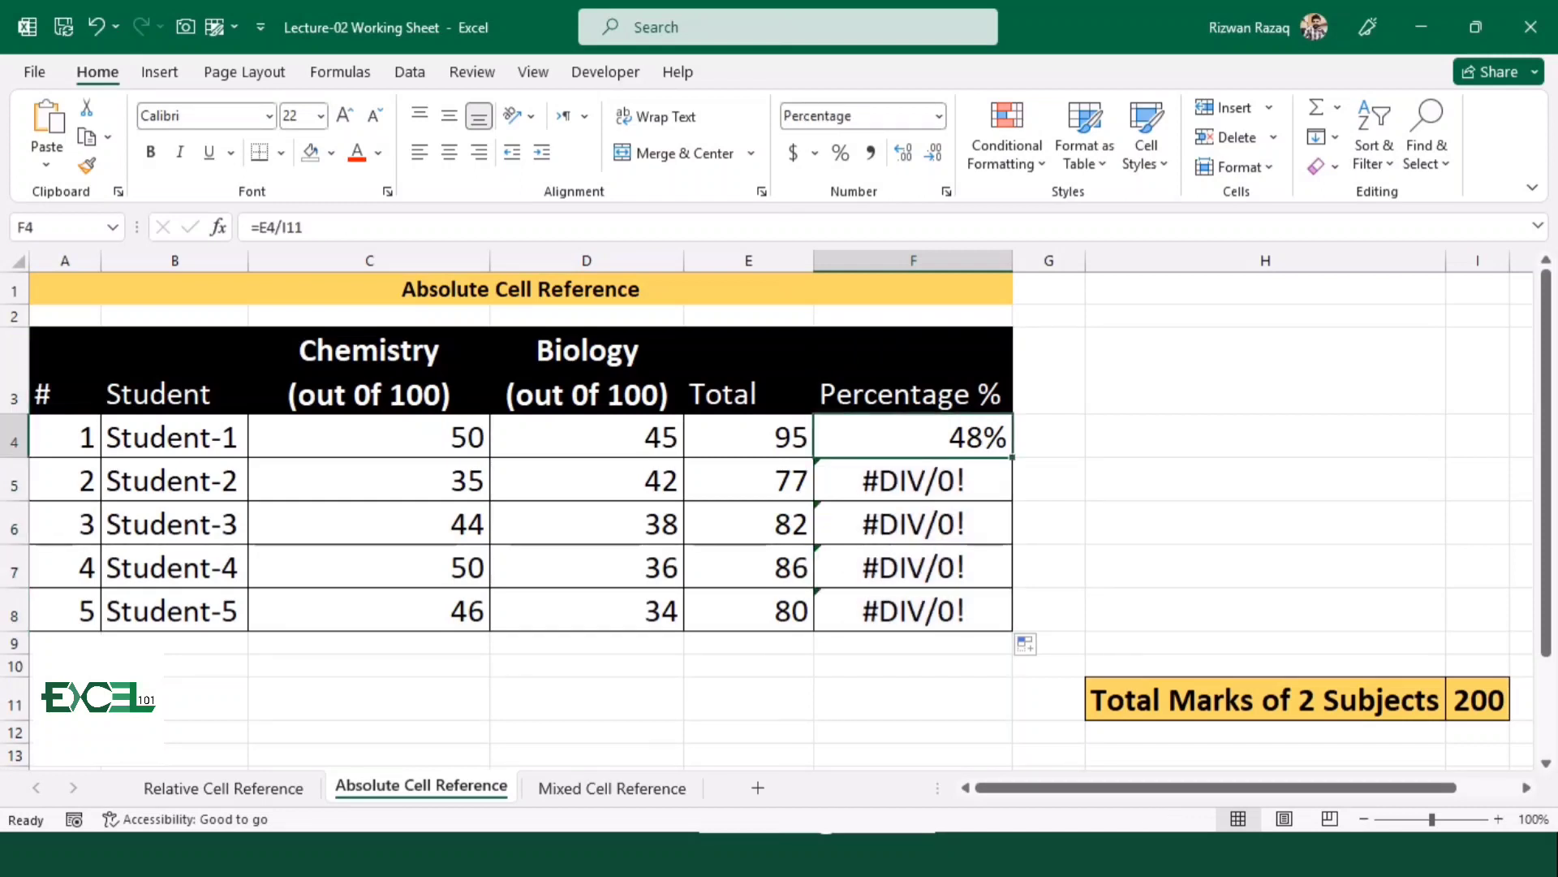
{"action": "key", "text": "F2"}
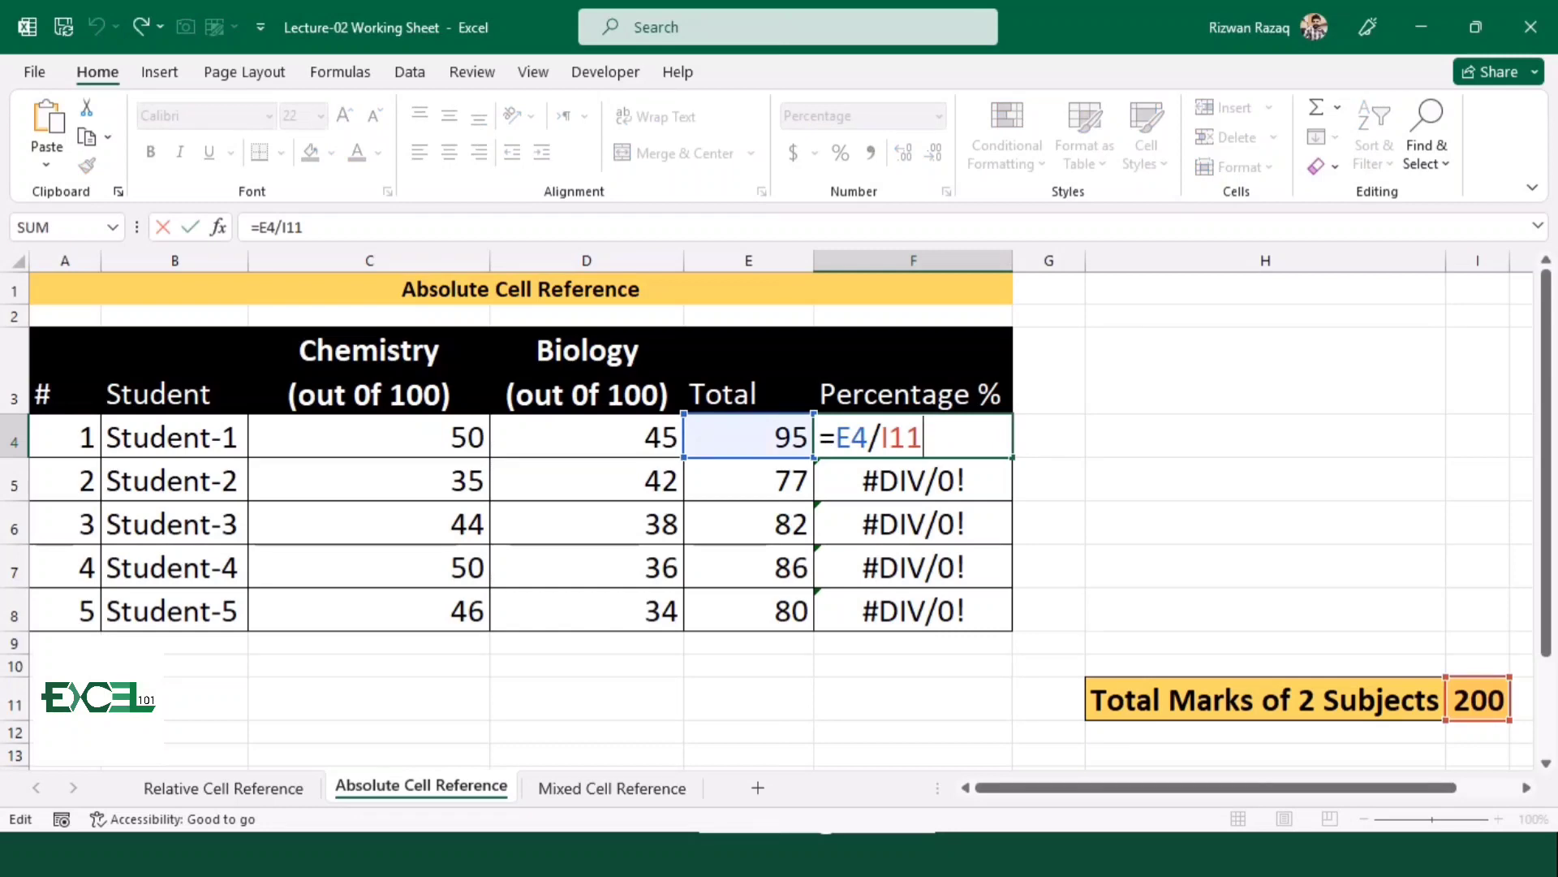
{"action": "key", "text": "ctrl+Return"}
{"action": "key", "text": "F2"}
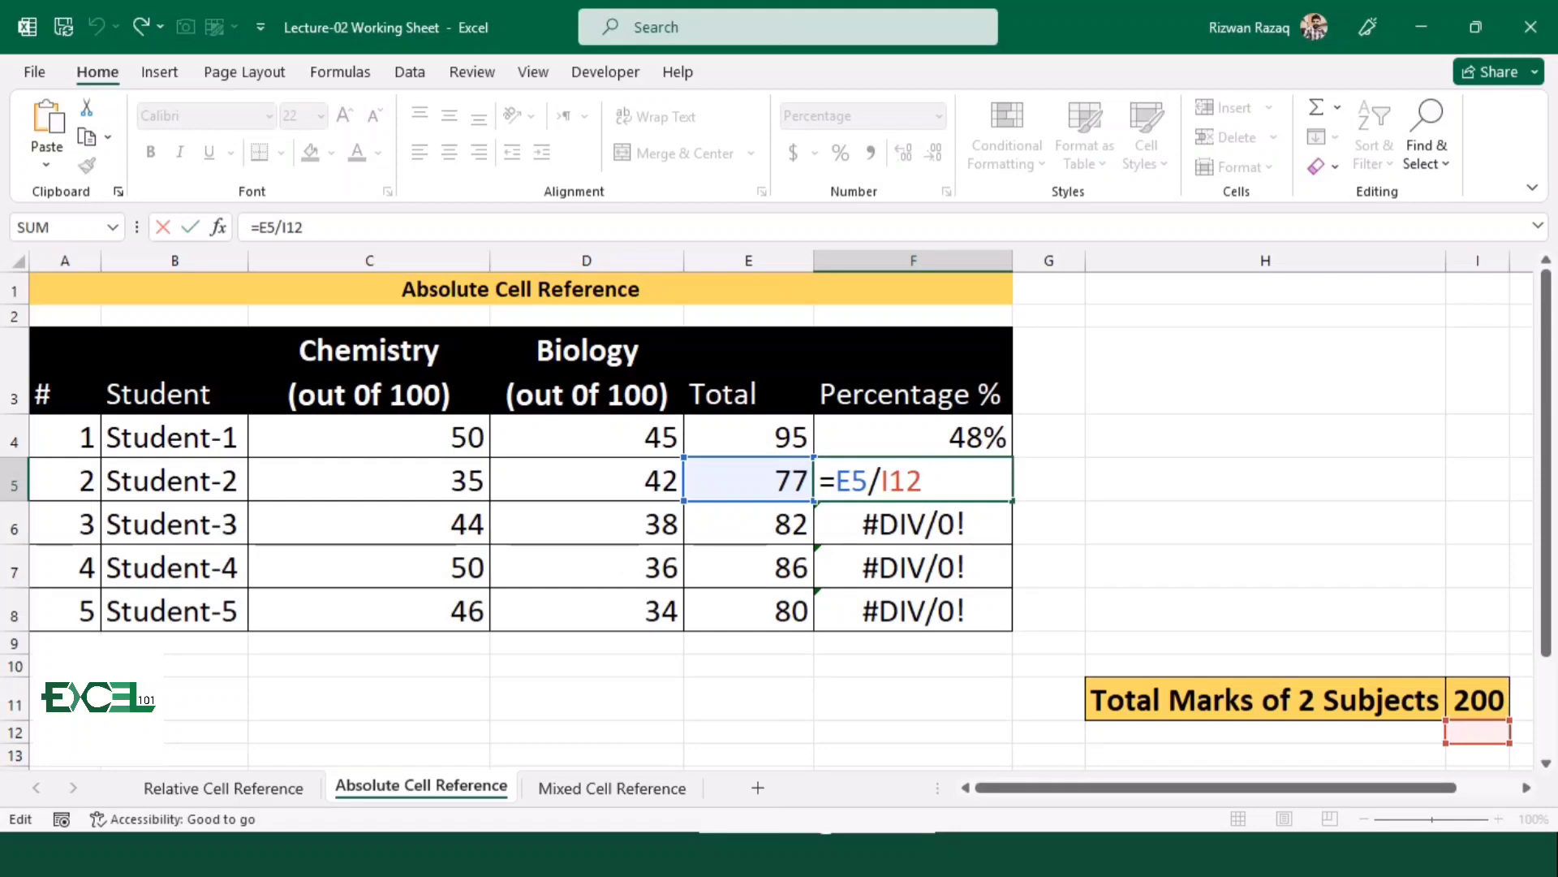
{"action": "key", "text": "Return"}
Make the total marks reference in F4 absolute, giving =E4/$I$11, and fill the formula down to F8
{"action": "key", "text": "Up"}
{"action": "key", "text": "Up"}
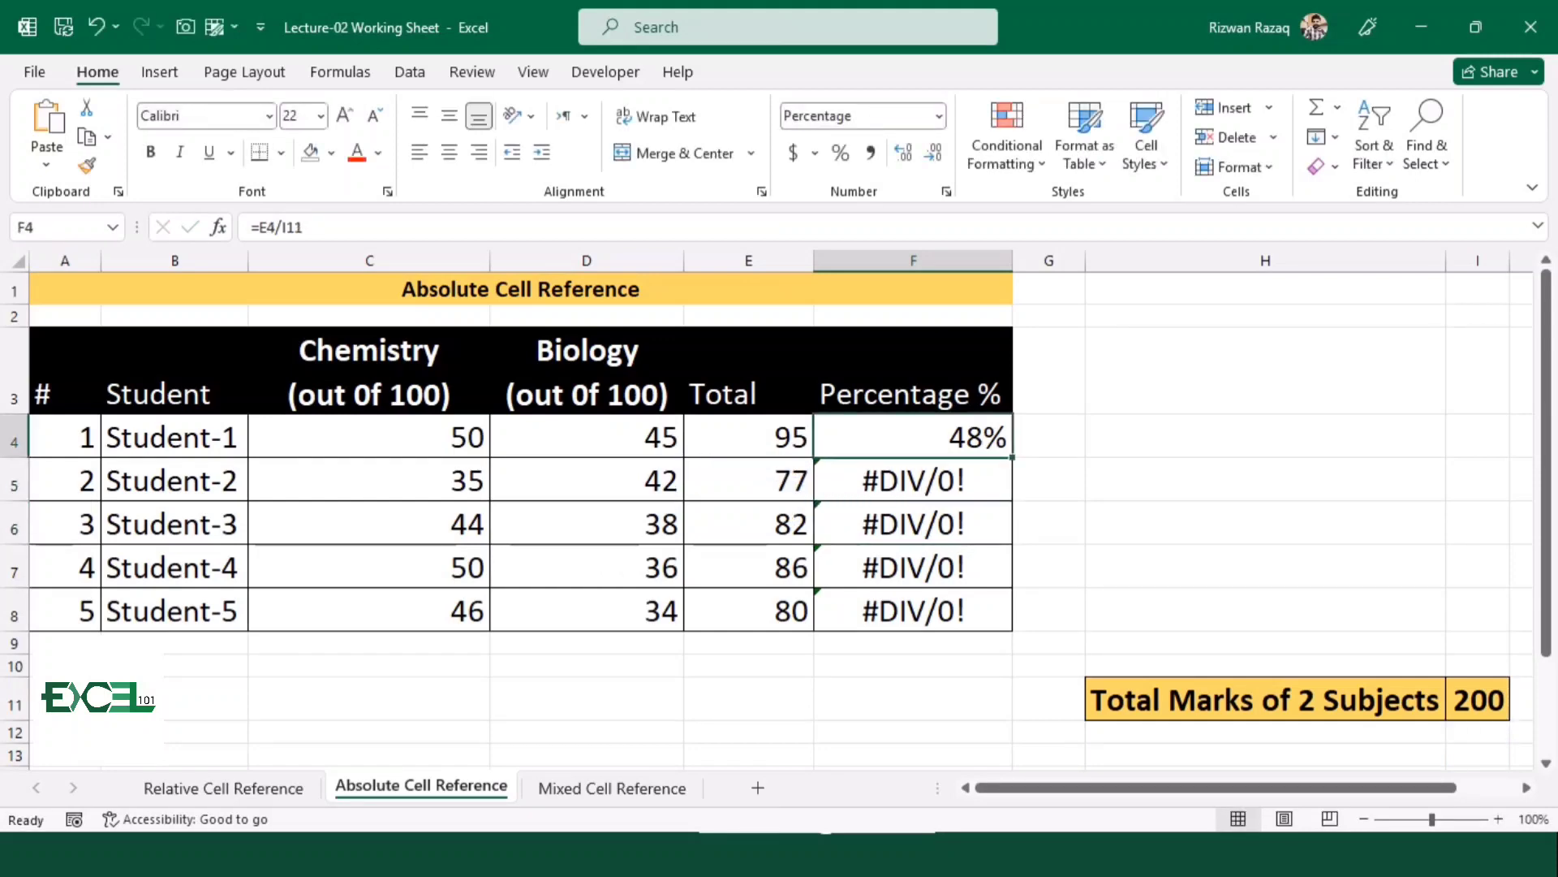
{"action": "key", "text": "F2"}
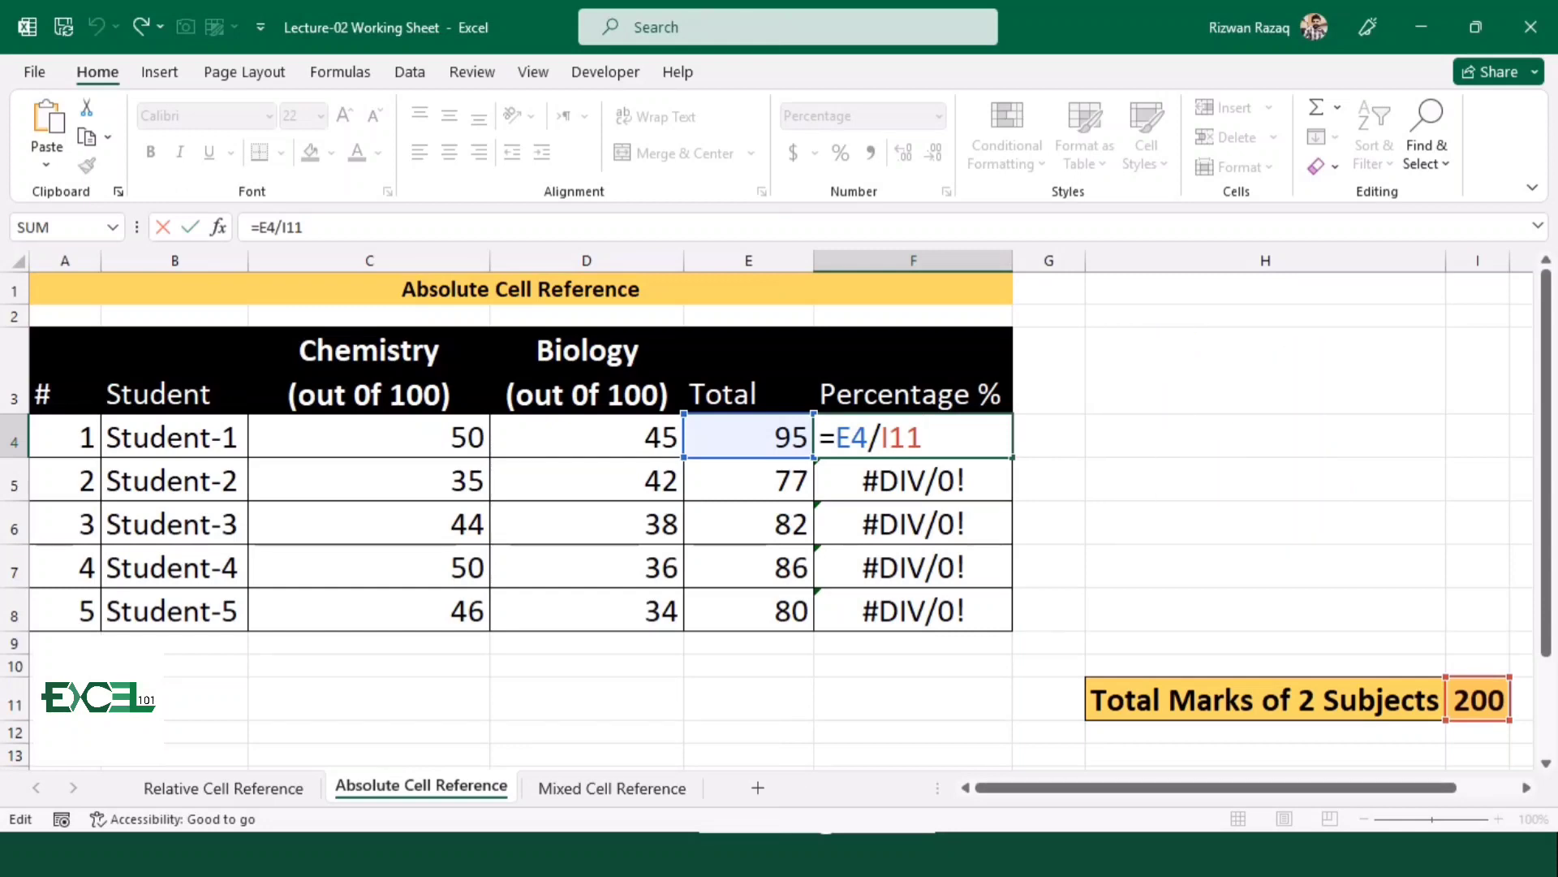
{"action": "key", "text": "F4"}
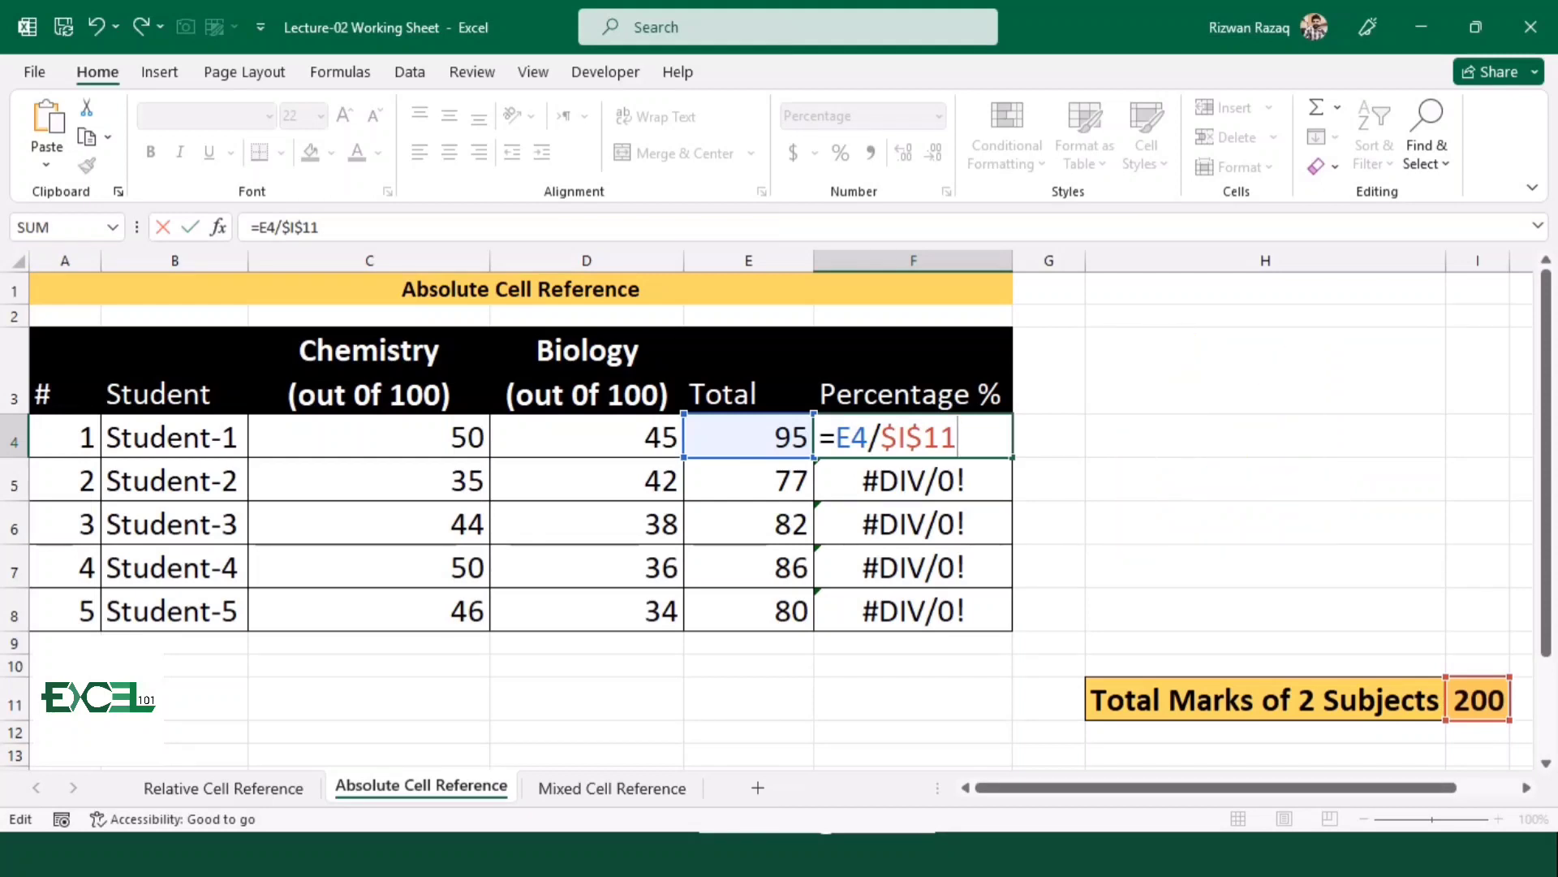
{"action": "key", "text": "Return"}
{"action": "left_click", "coordinate": [913, 437]}
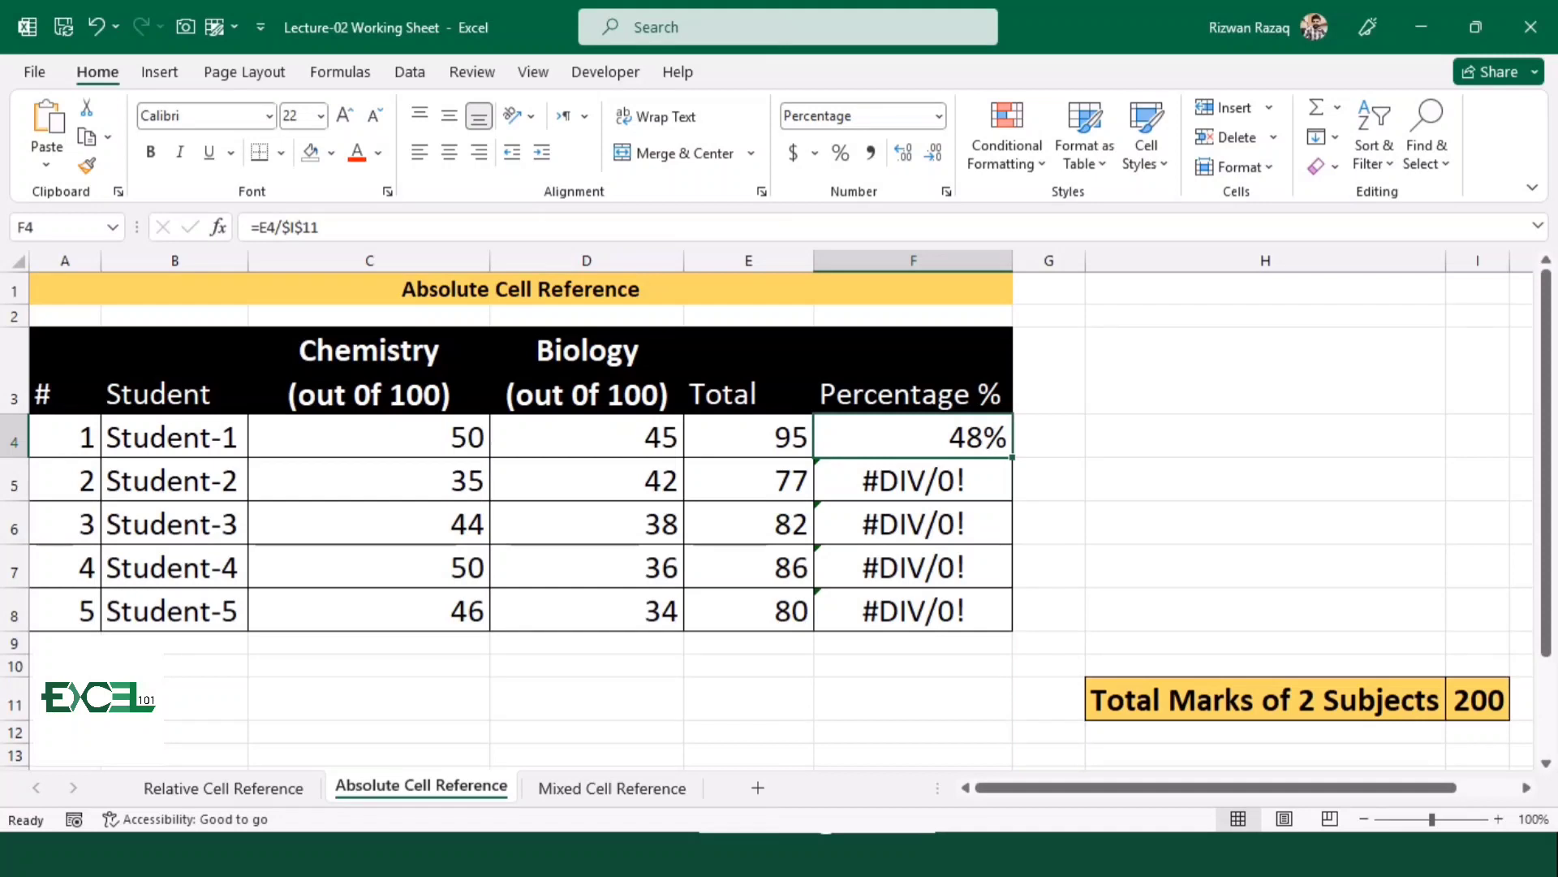
{"action": "left_click_drag", "start_coordinate": [1012, 457], "coordinate": [1012, 630]}
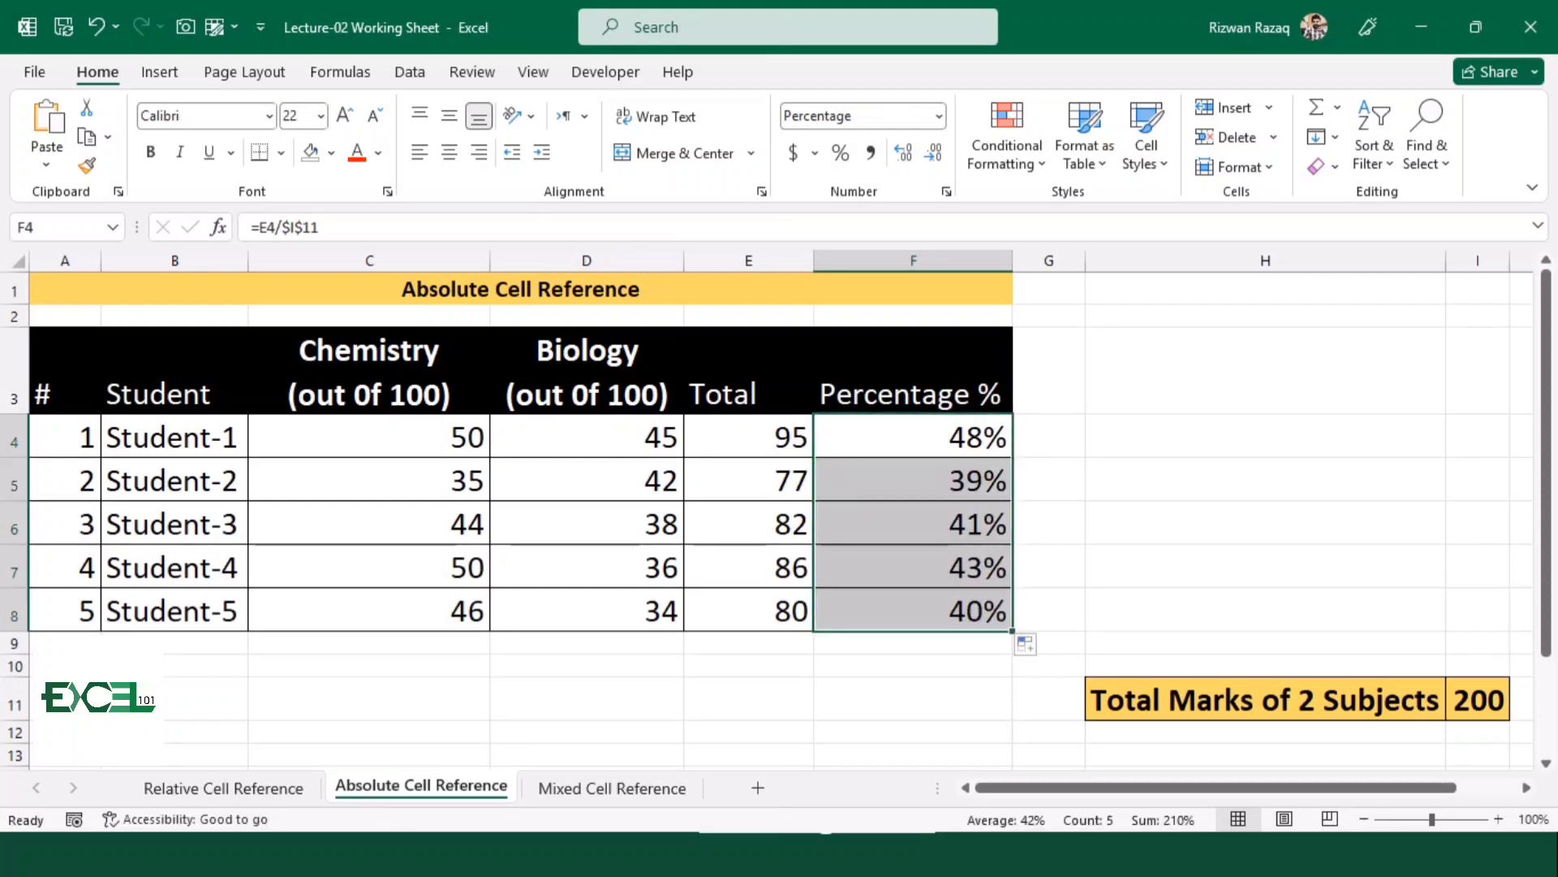
{"action": "key", "text": "Down"}
{"action": "key", "text": "Down"}
{"action": "key", "text": "Down"}
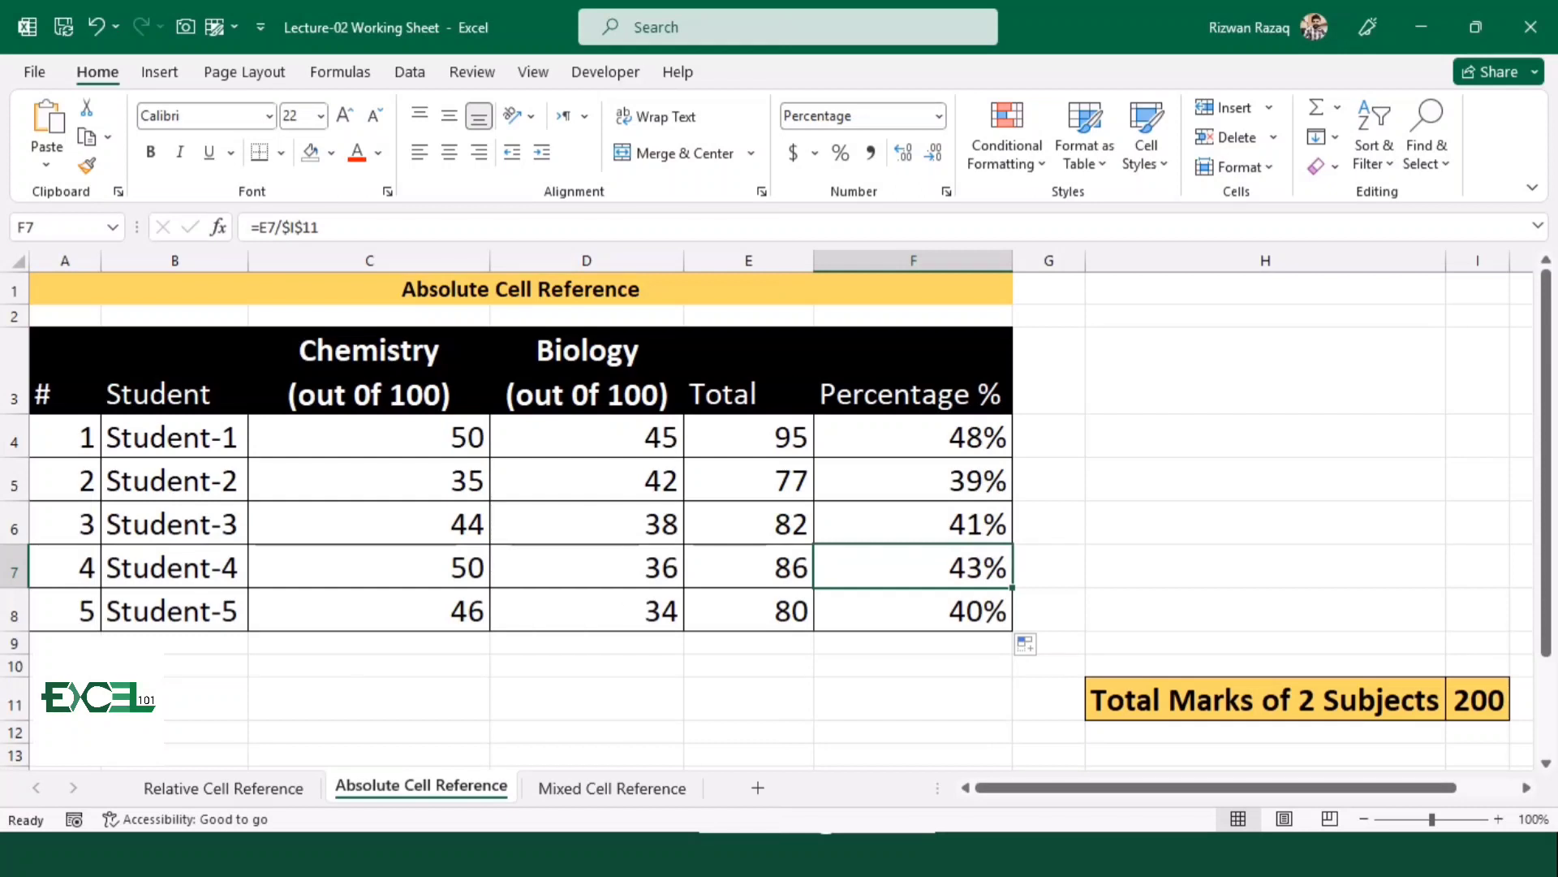
On the Mixed Cell Reference sheet, enter =C4/E4 in F4 as Student-1's chemistry percentage
{"action": "key", "text": "ctrl+Page_Down"}
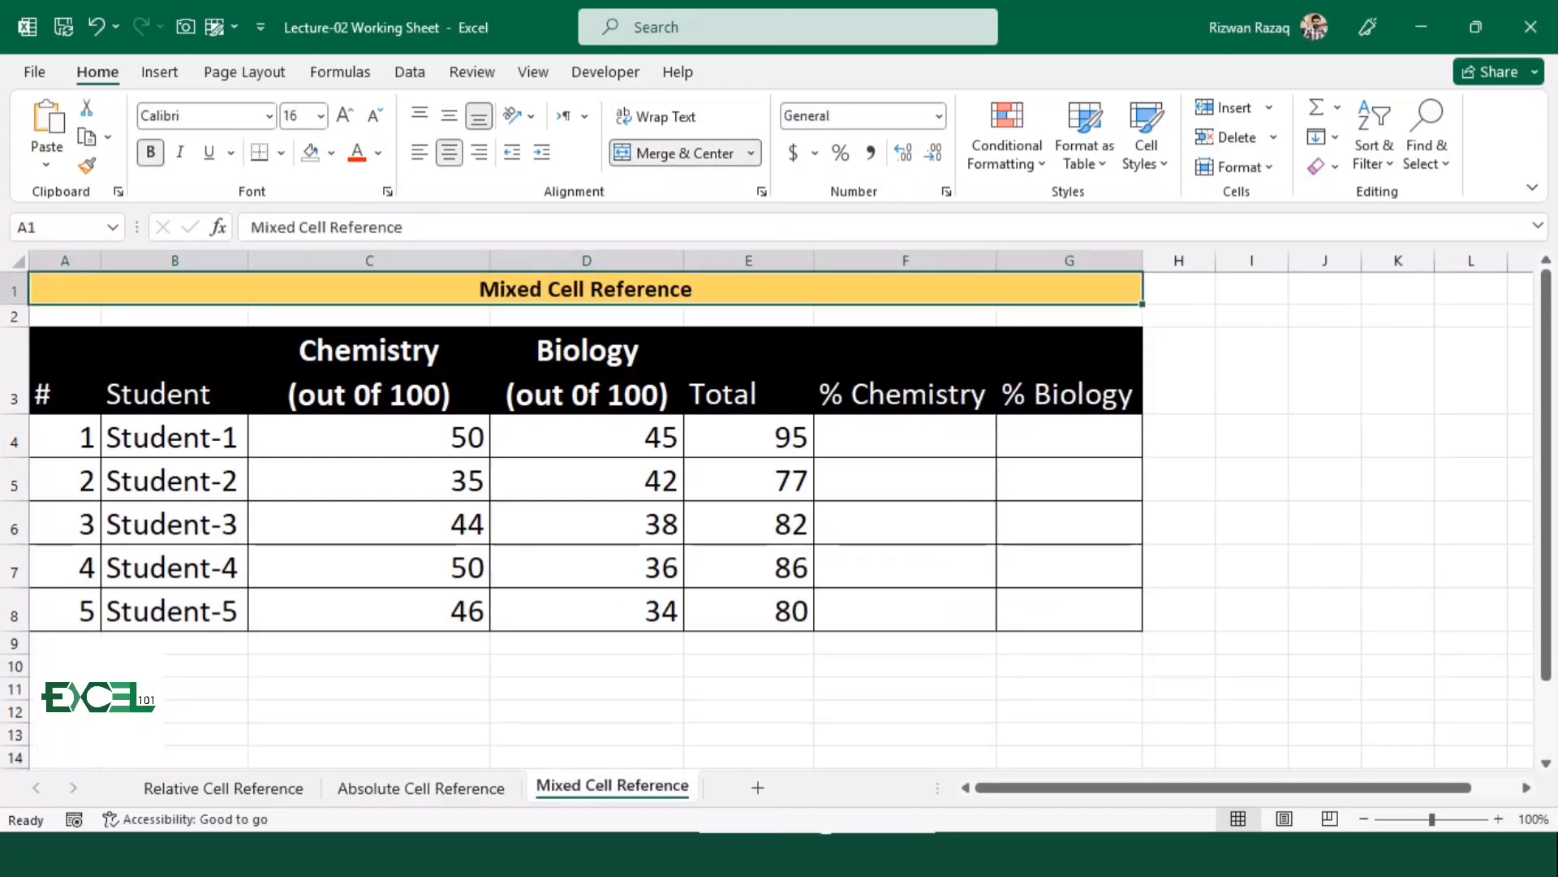
{"action": "key", "text": "Down"}
{"action": "key", "text": "Down"}
{"action": "key", "text": "Down"}
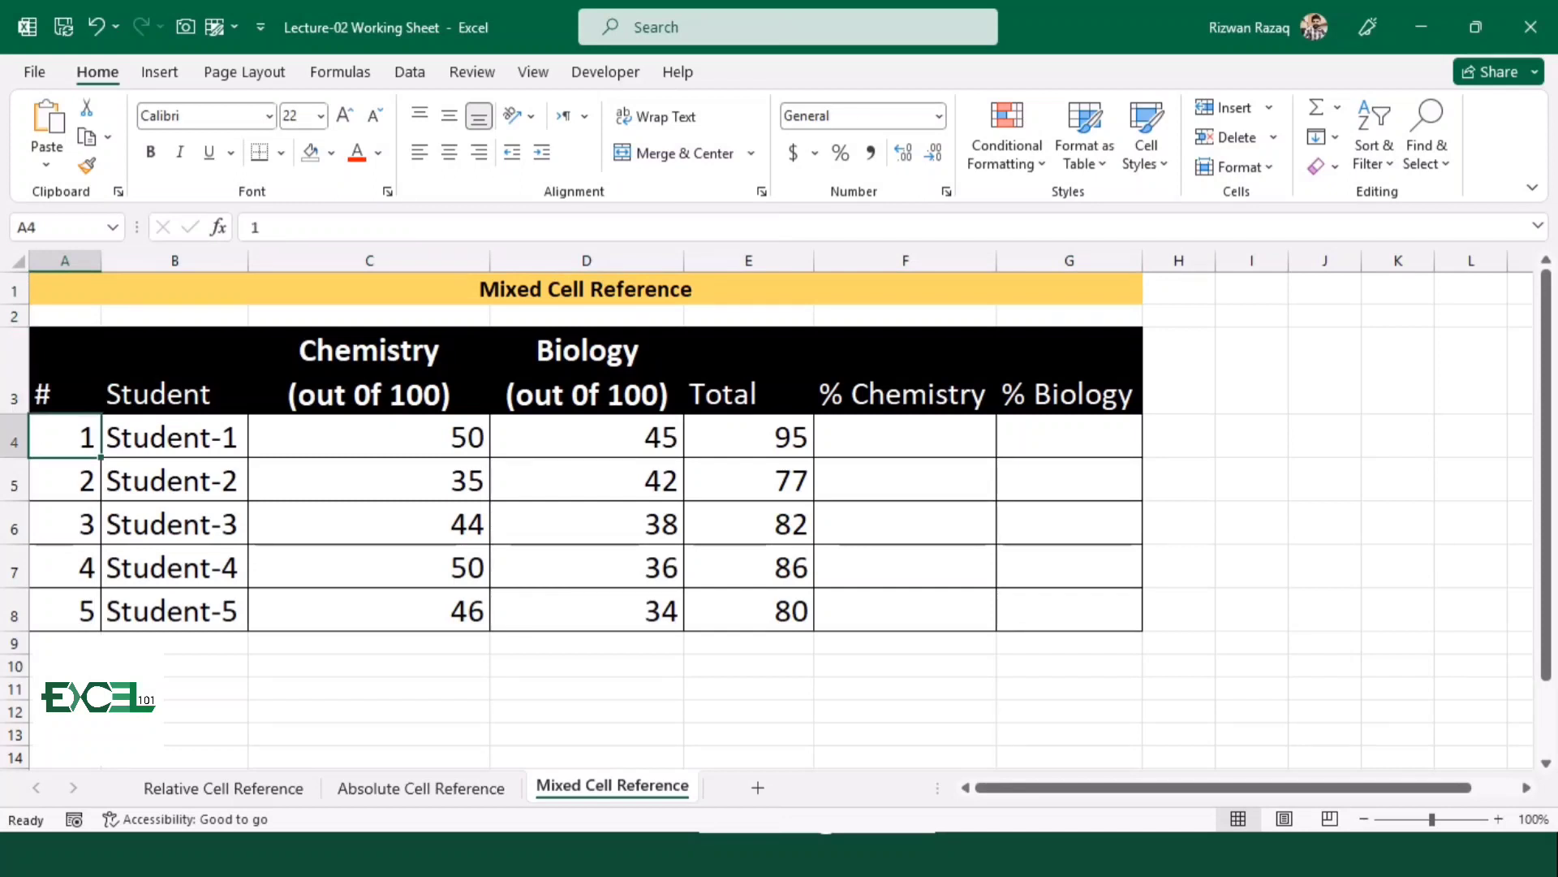
{"action": "key", "text": "Right"}
{"action": "key", "text": "Right"}
{"action": "key", "text": "Right"}
{"action": "key", "text": "Right"}
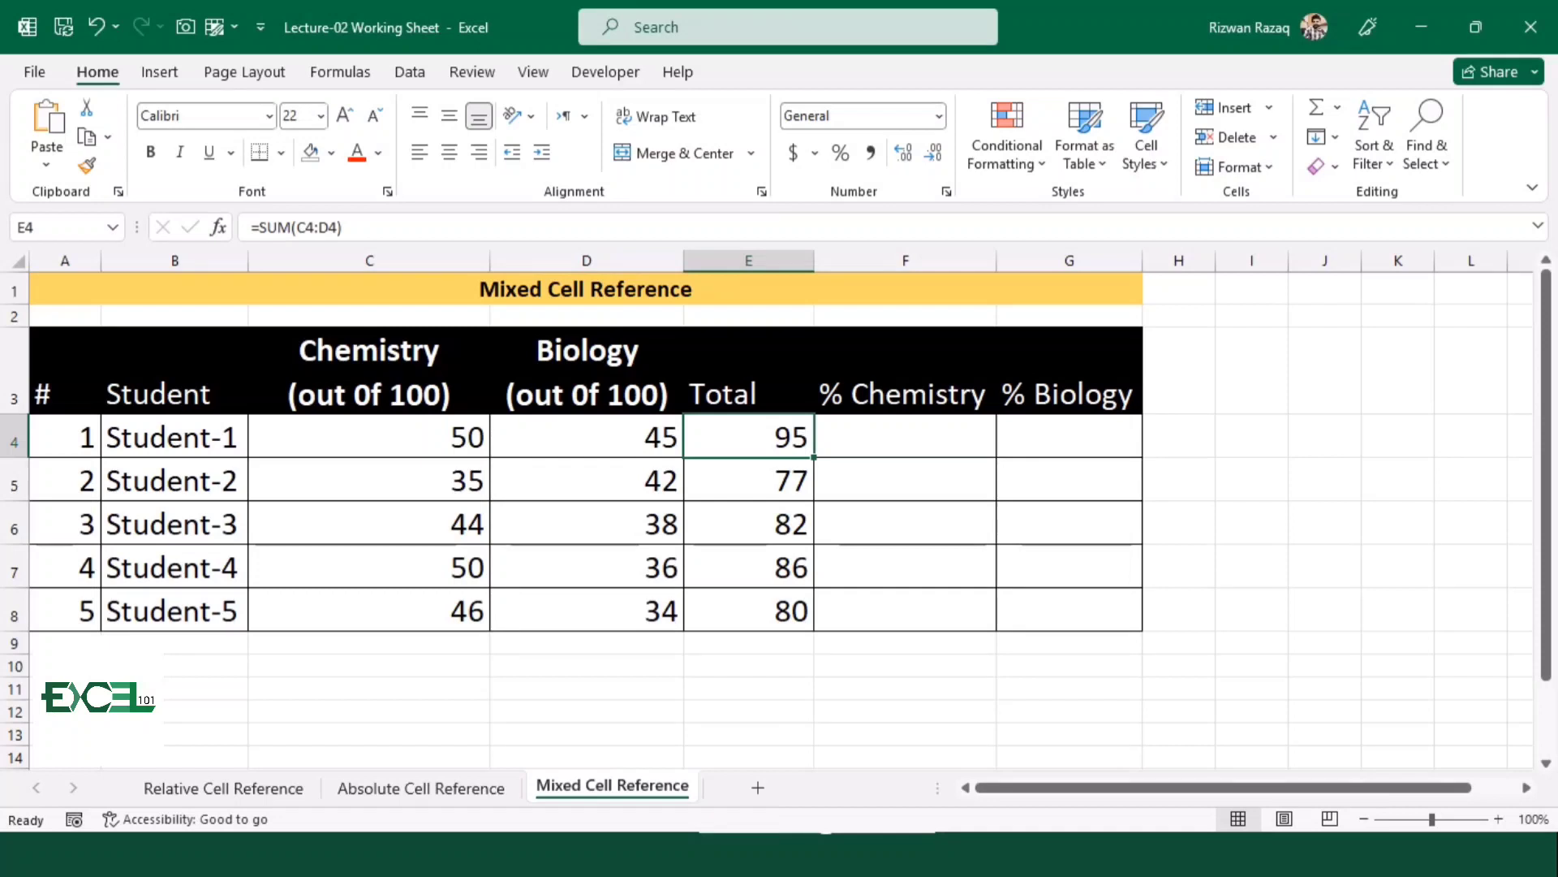
{"action": "key", "text": "Right"}
{"action": "type", "text": "="}
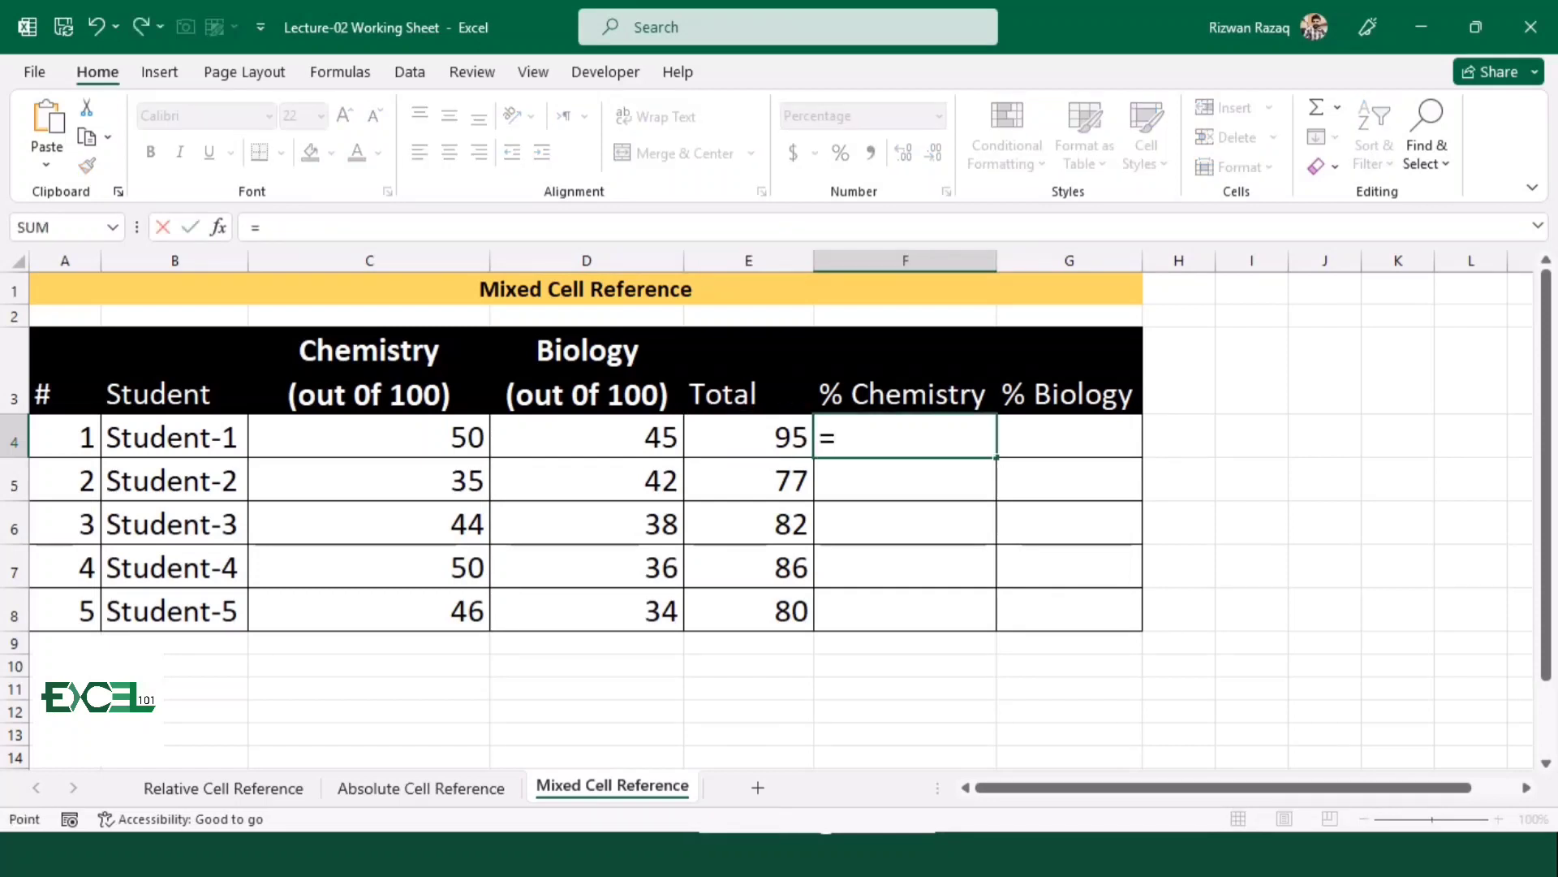
{"action": "key", "text": "Left"}
{"action": "key", "text": "Left"}
{"action": "key", "text": "Left"}
{"action": "type", "text": "/"}
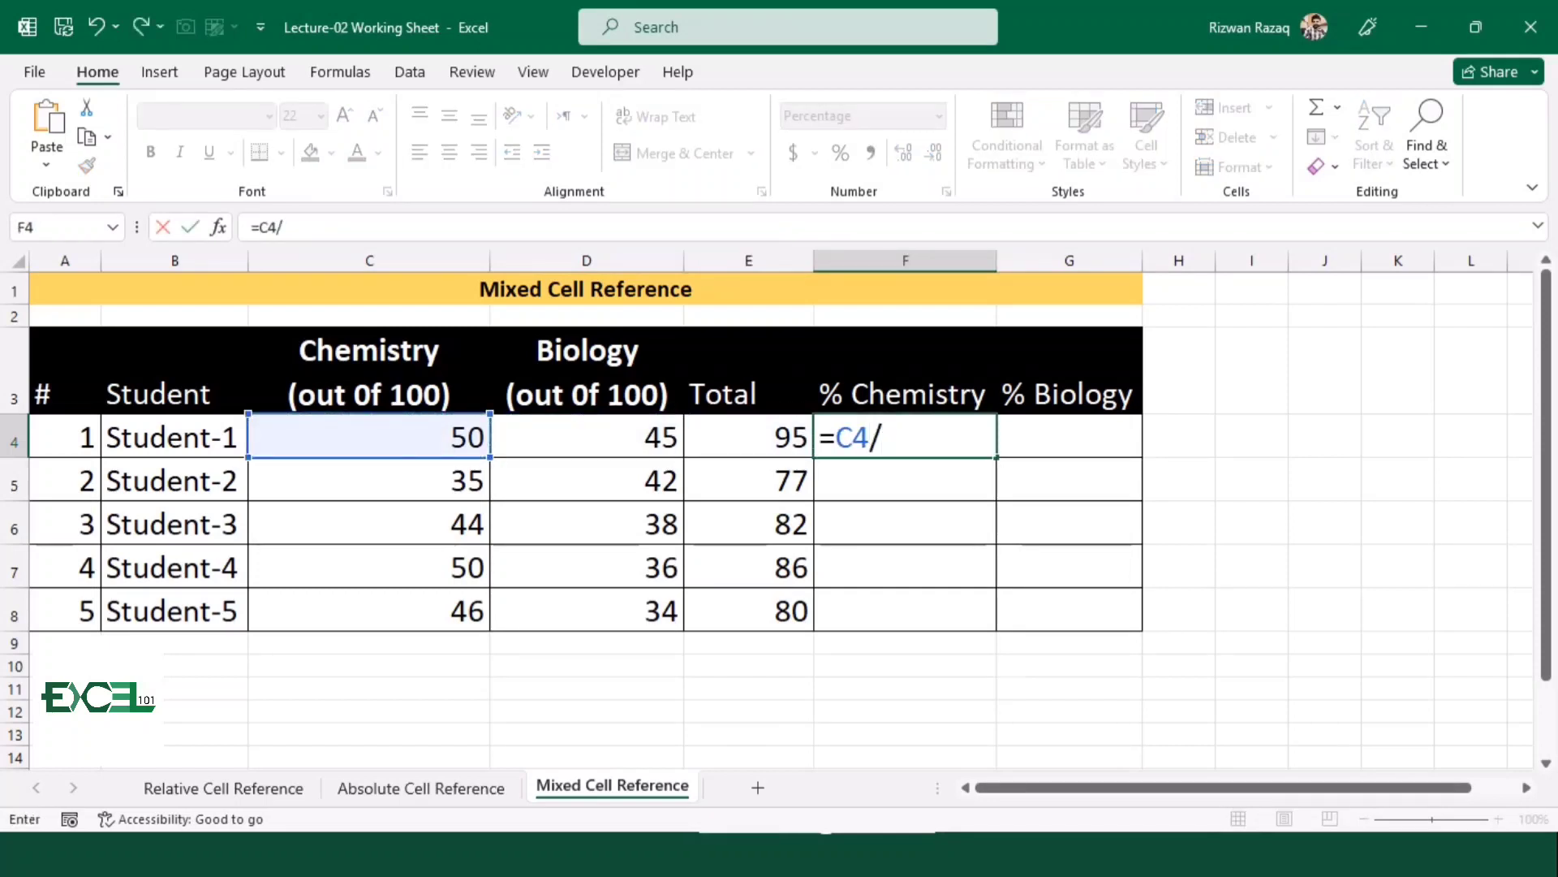
{"action": "key", "text": "Left"}
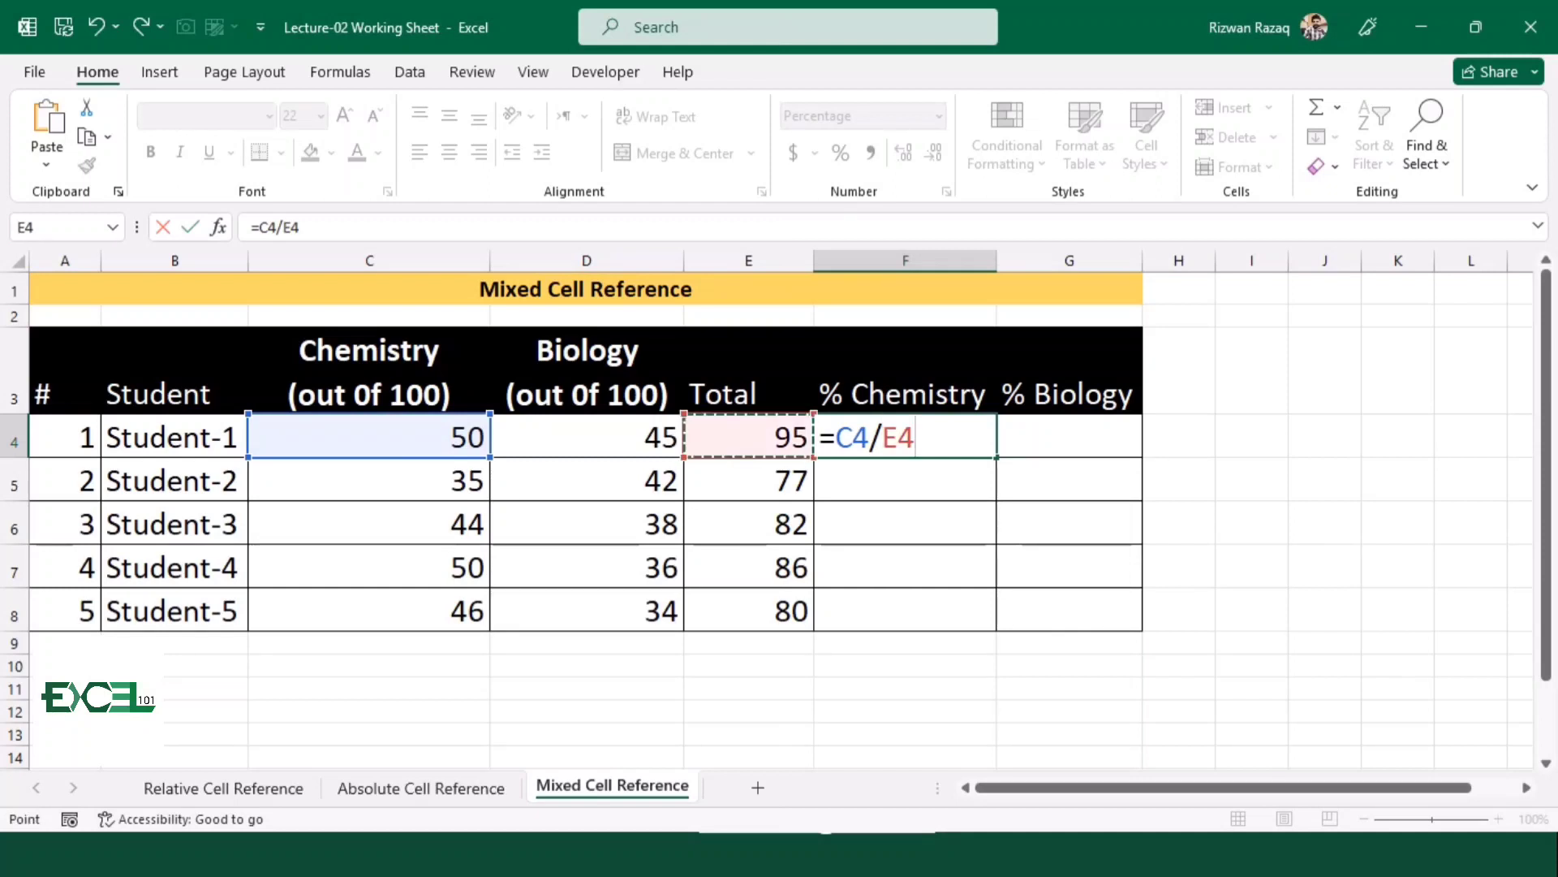
{"action": "key", "text": "Return"}
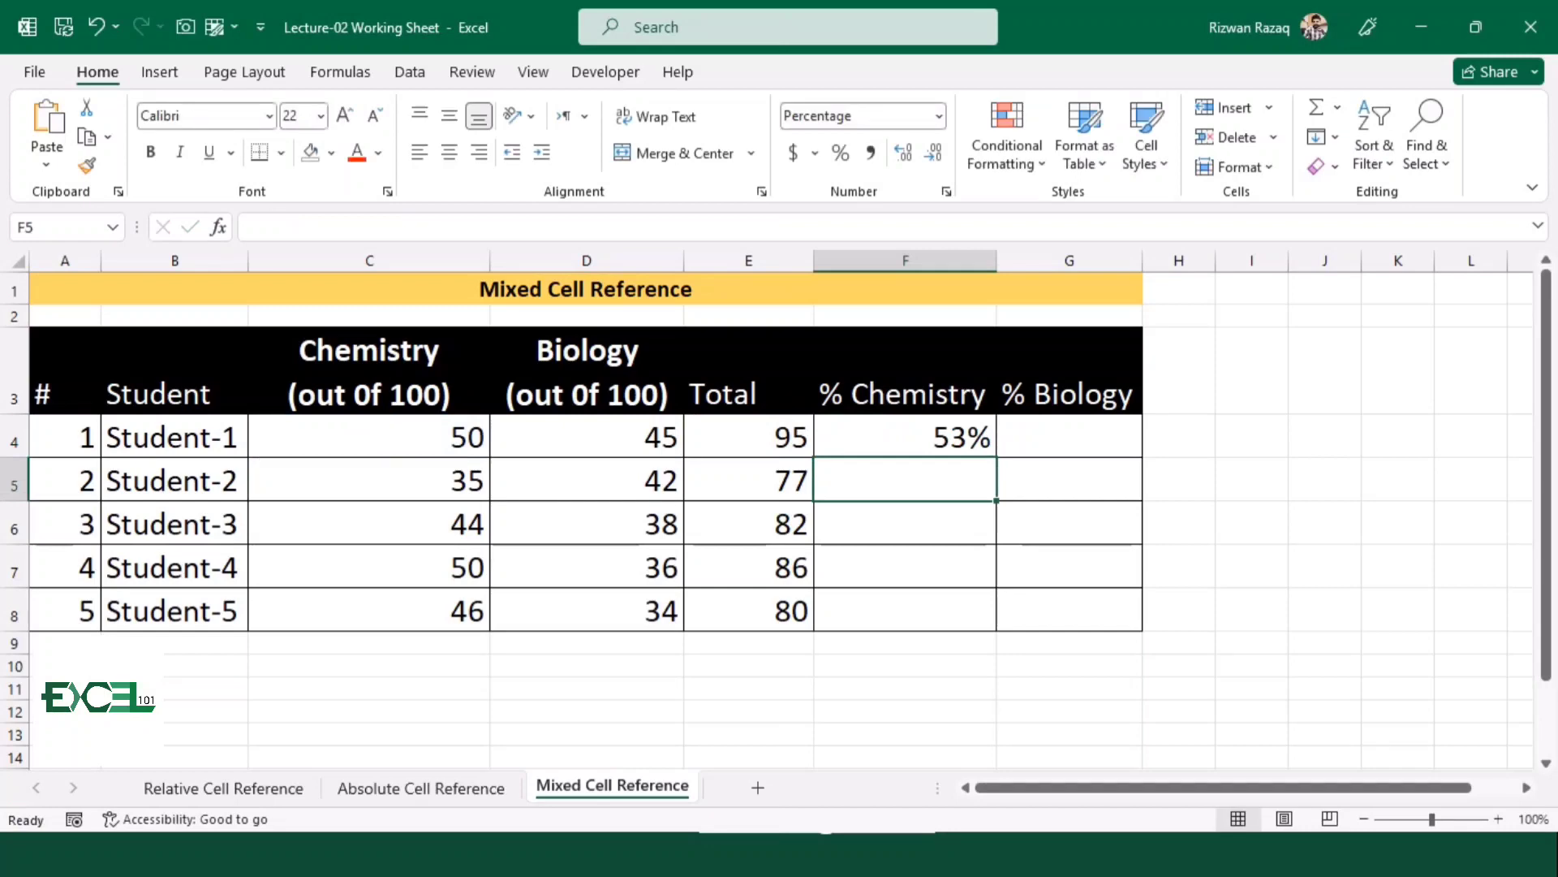
Lock only the column of the Total reference in F4, giving =C4/$E4, and fill the formula down to F8
{"action": "key", "text": "Up"}
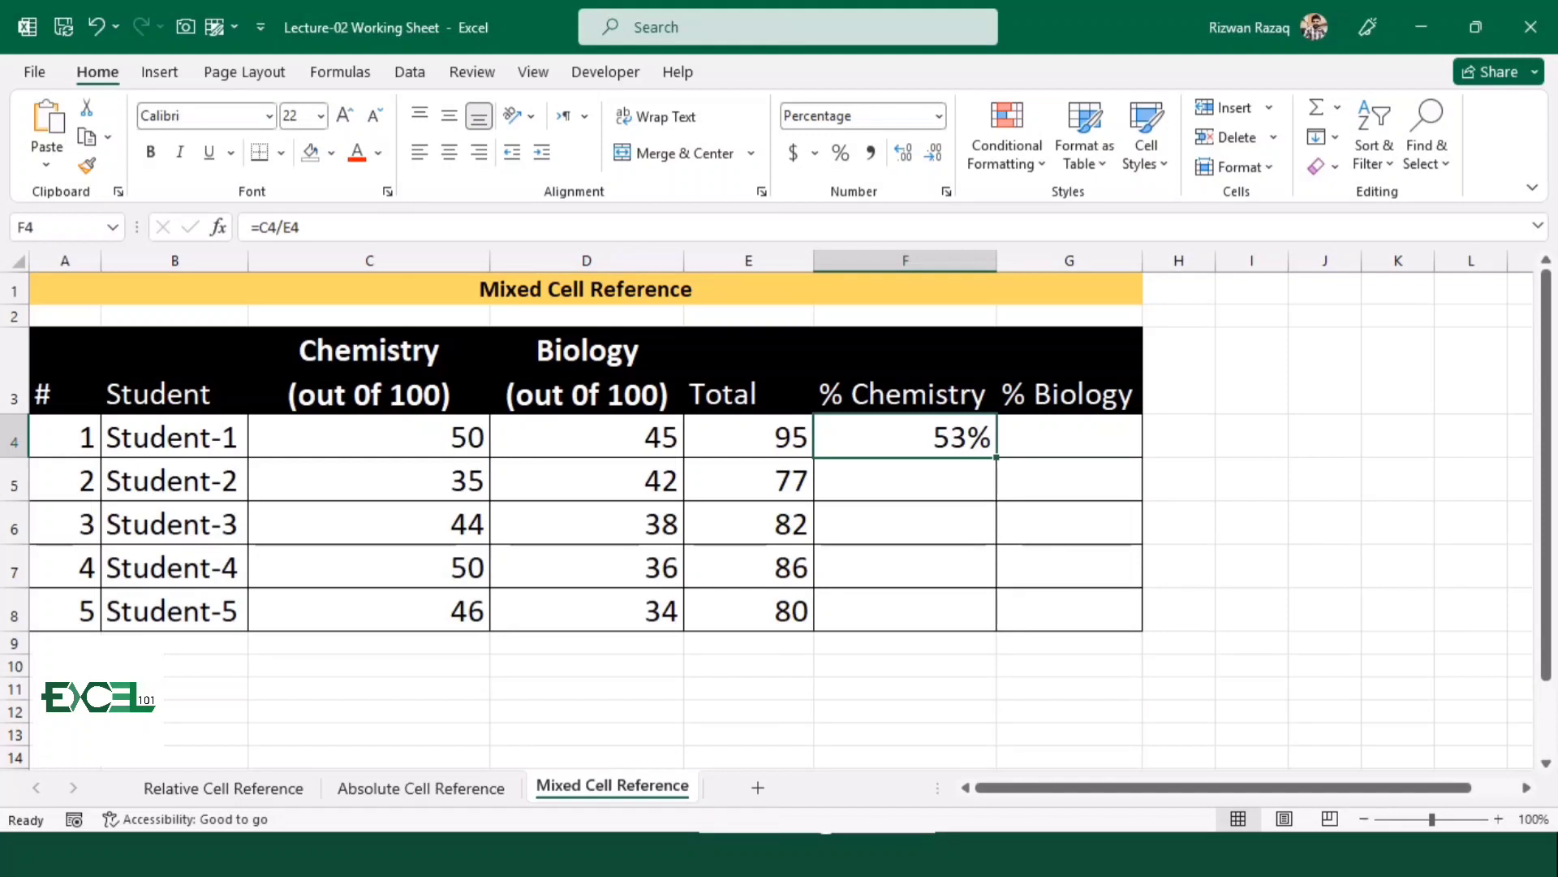
{"action": "key", "text": "F2"}
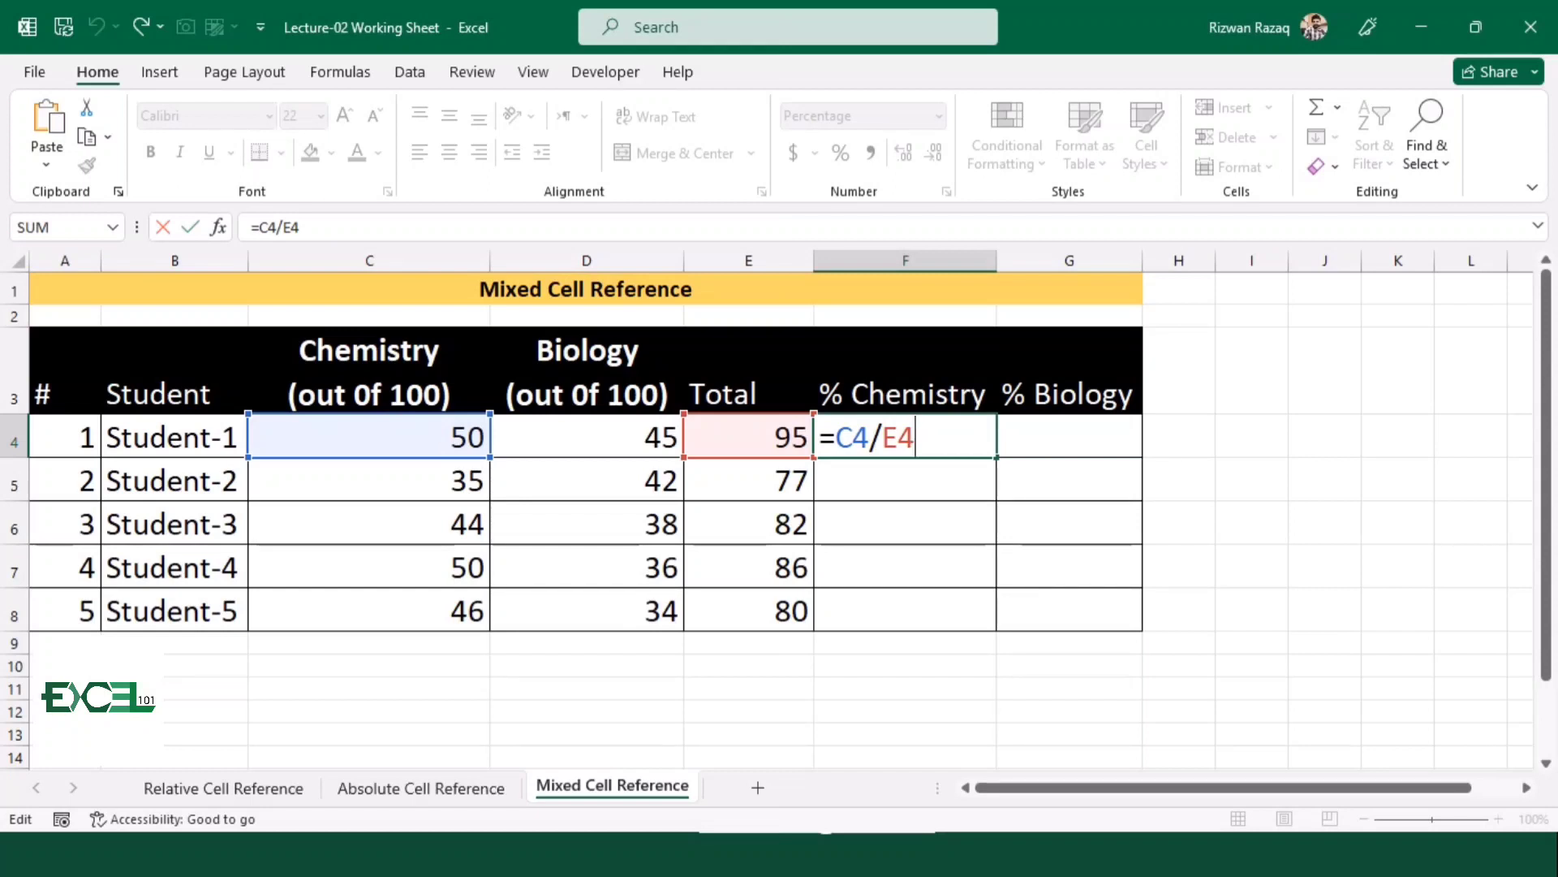
{"action": "key", "text": "F4"}
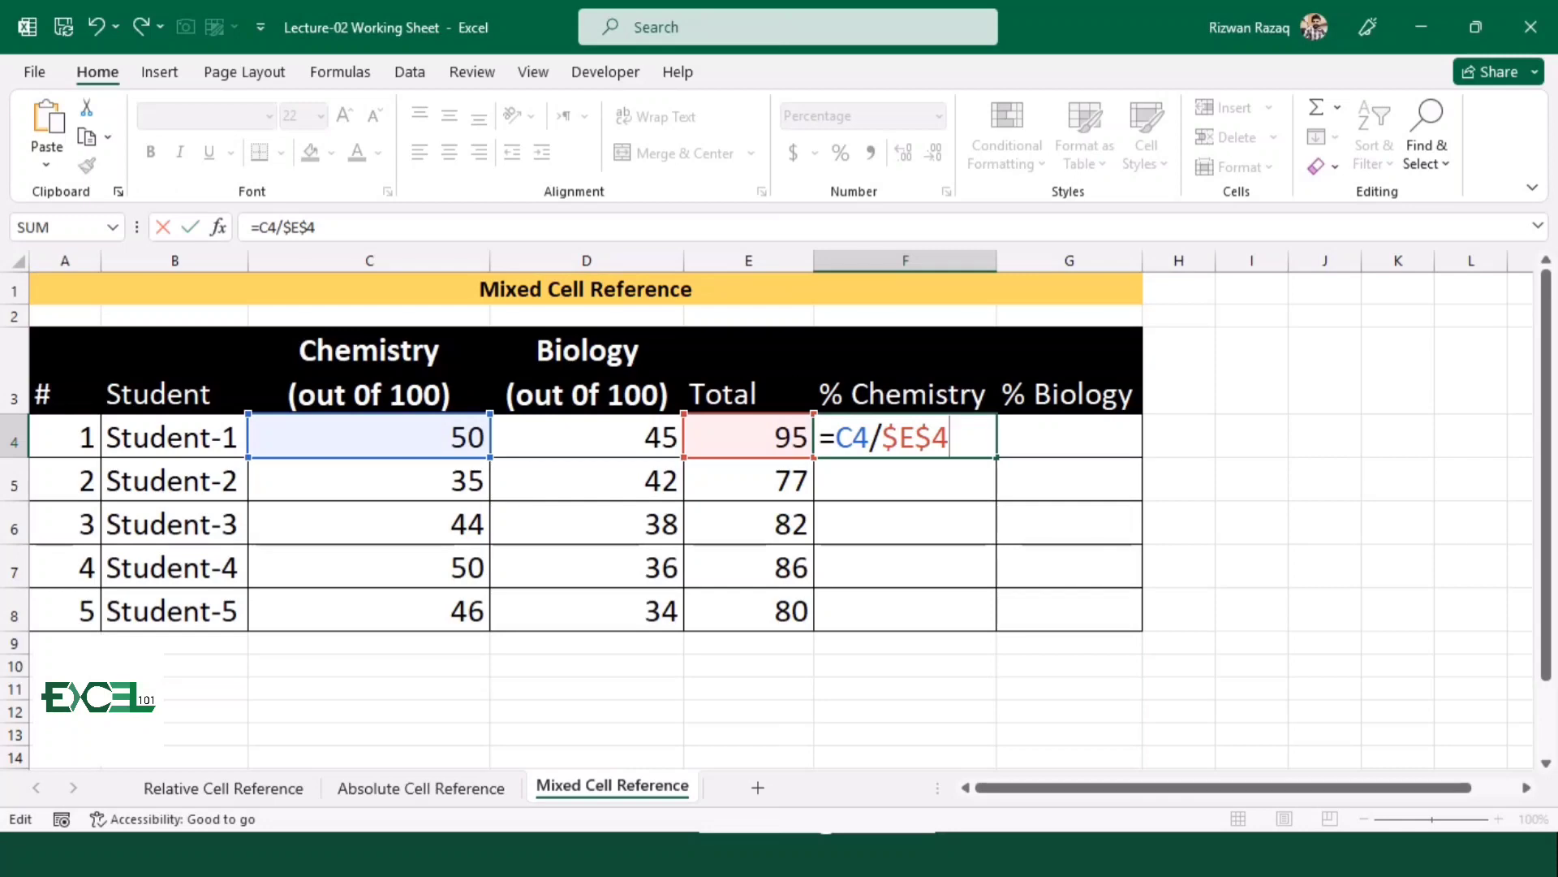
{"action": "key", "text": "F4"}
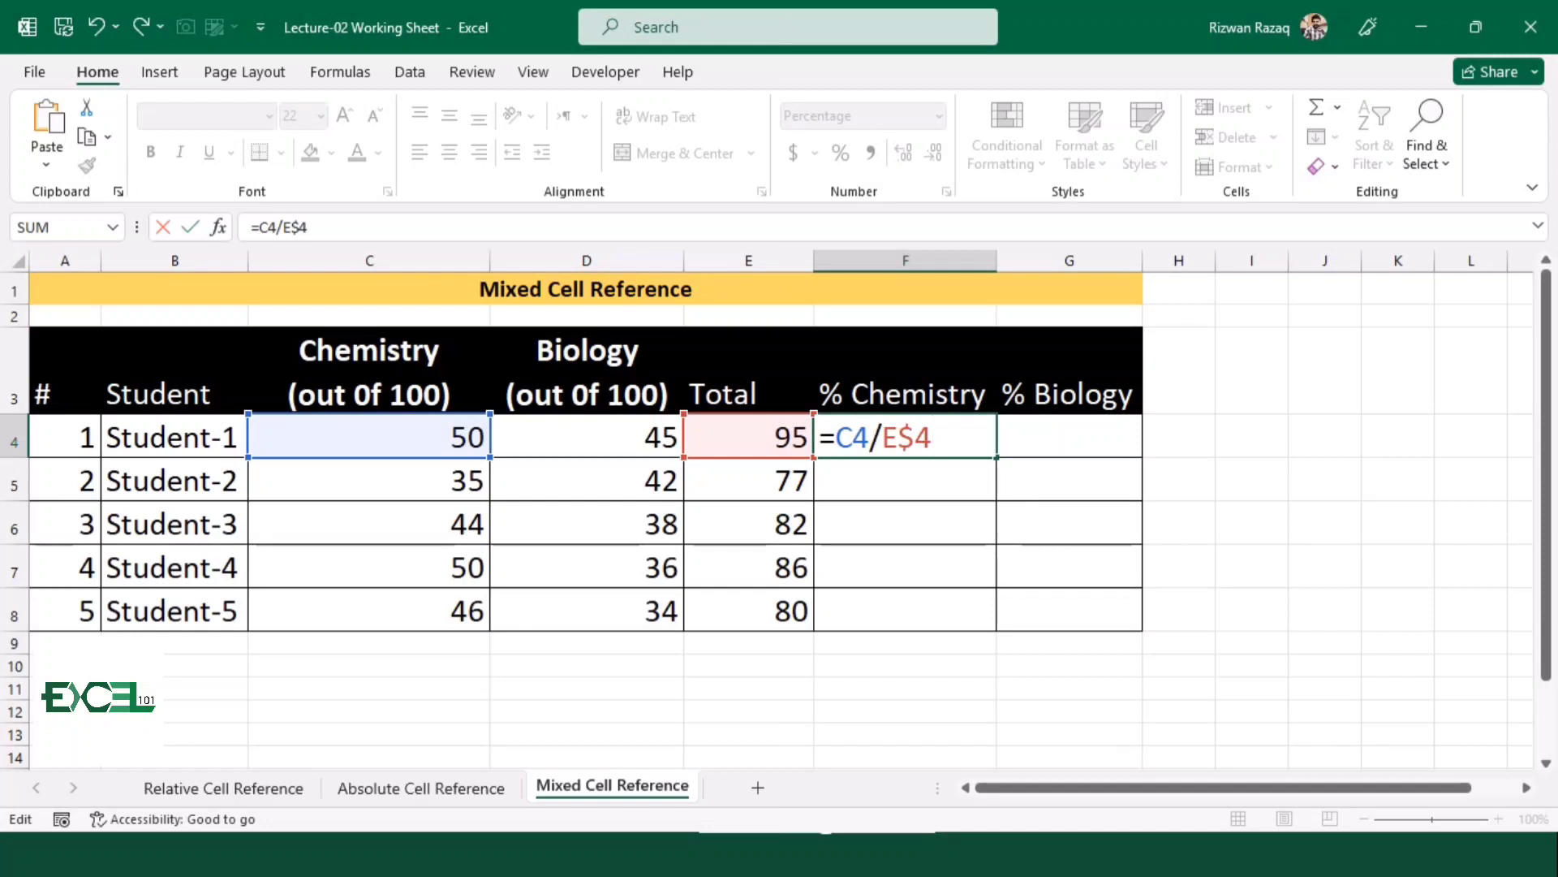
{"action": "key", "text": "F4"}
{"action": "key", "text": "Return"}
{"action": "key", "text": "Up"}
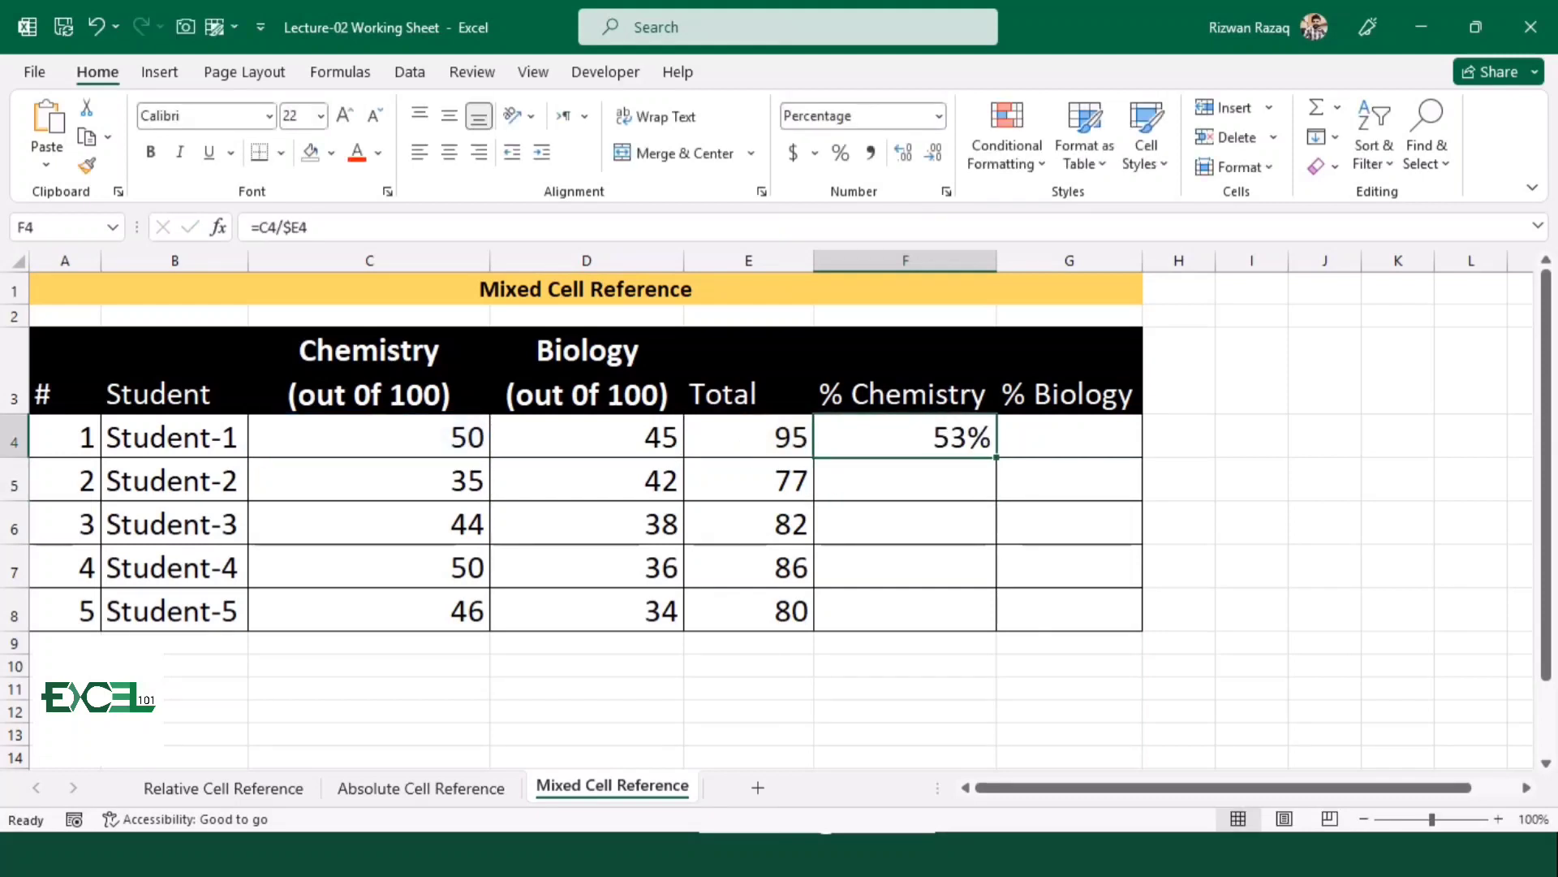
{"action": "left_click_drag", "start_coordinate": [996, 457], "coordinate": [986, 625]}
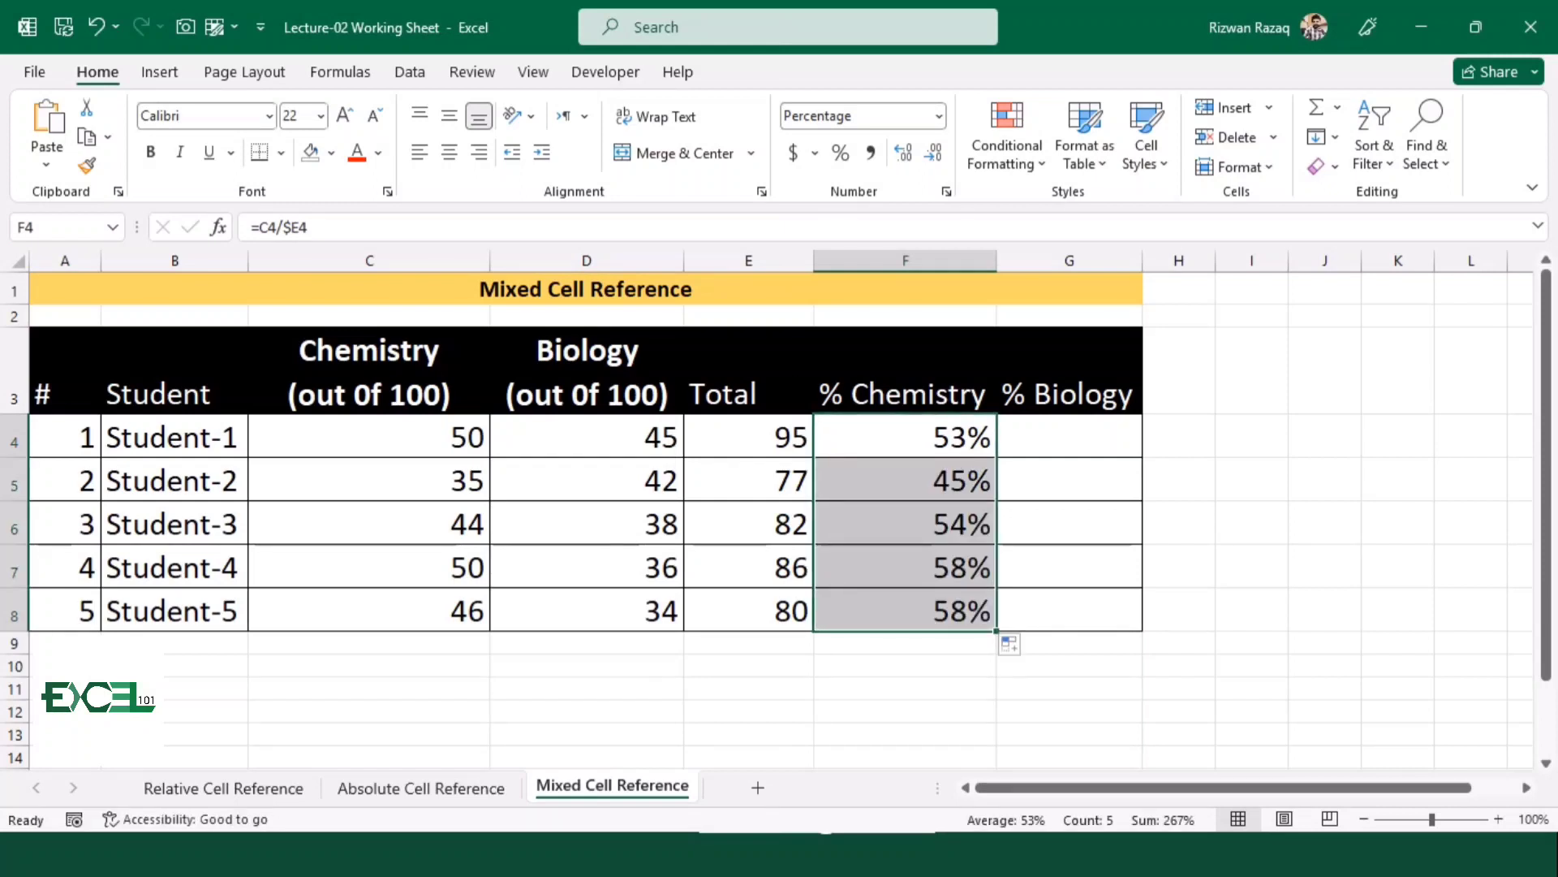
Build the formula =D4/E4 in G4 for Student-1's biology percentage
{"action": "key", "text": "Up"}
{"action": "key", "text": "Right"}
{"action": "key", "text": "Down"}
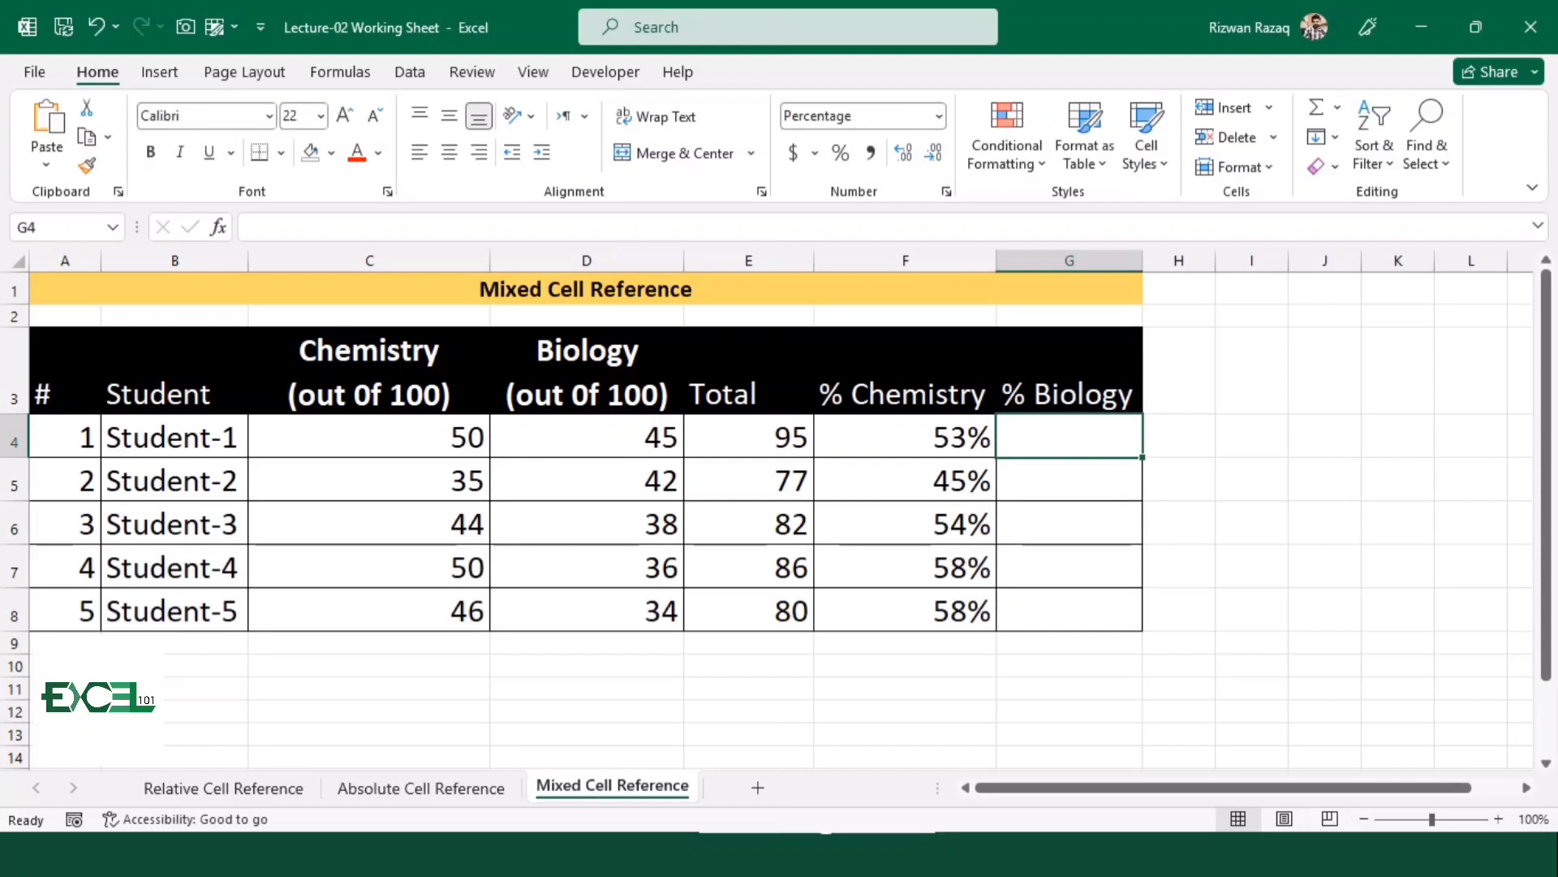
{"action": "type", "text": "="}
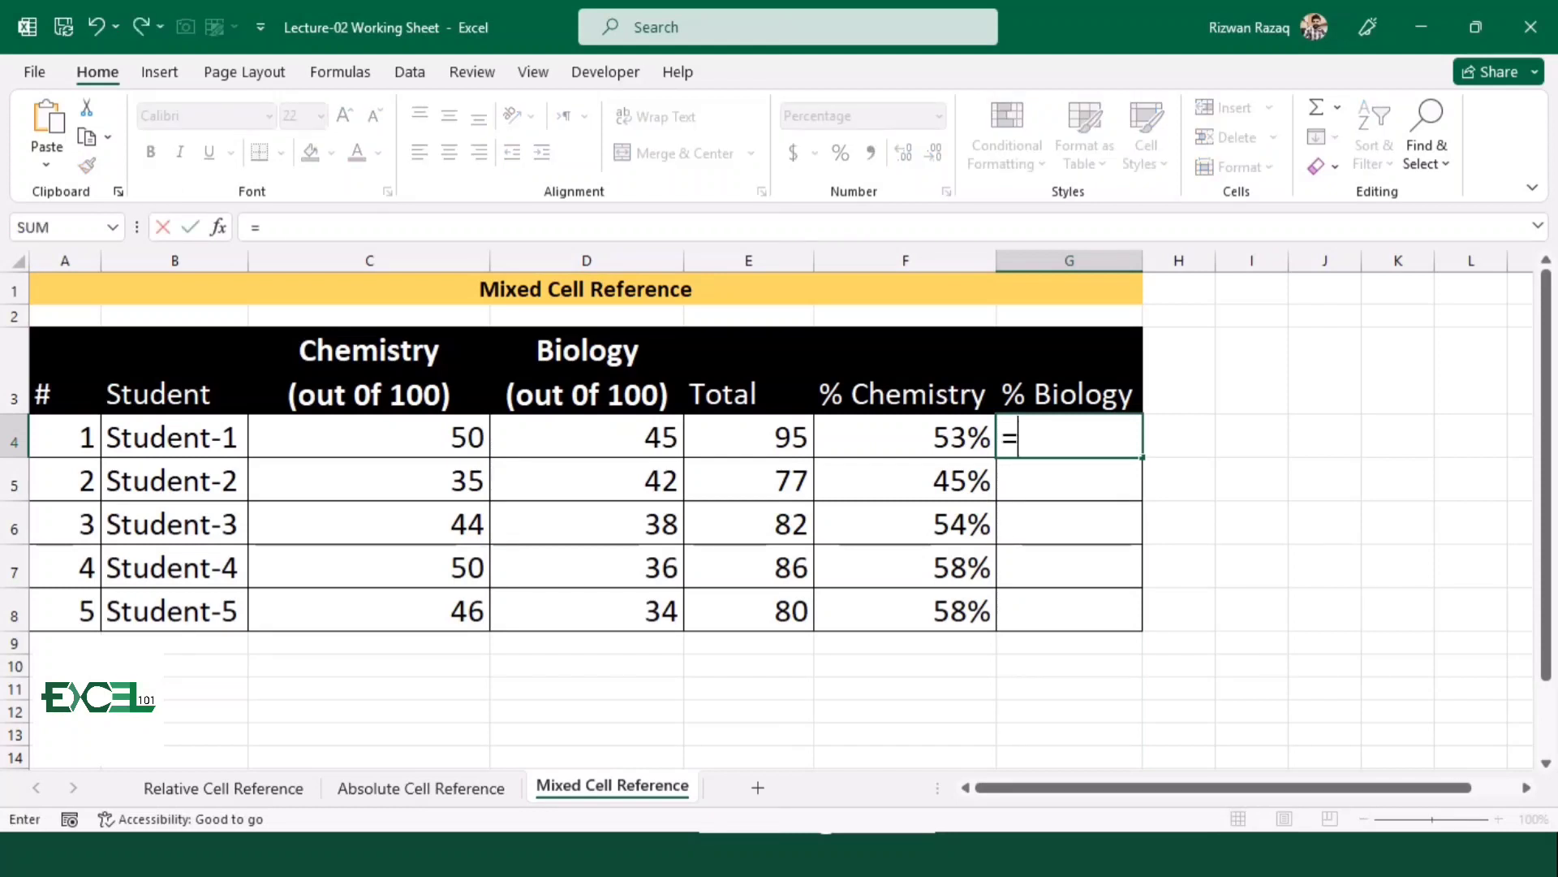
{"action": "key", "text": "Left"}
{"action": "key", "text": "Left"}
{"action": "key", "text": "Left"}
{"action": "type", "text": "/"}
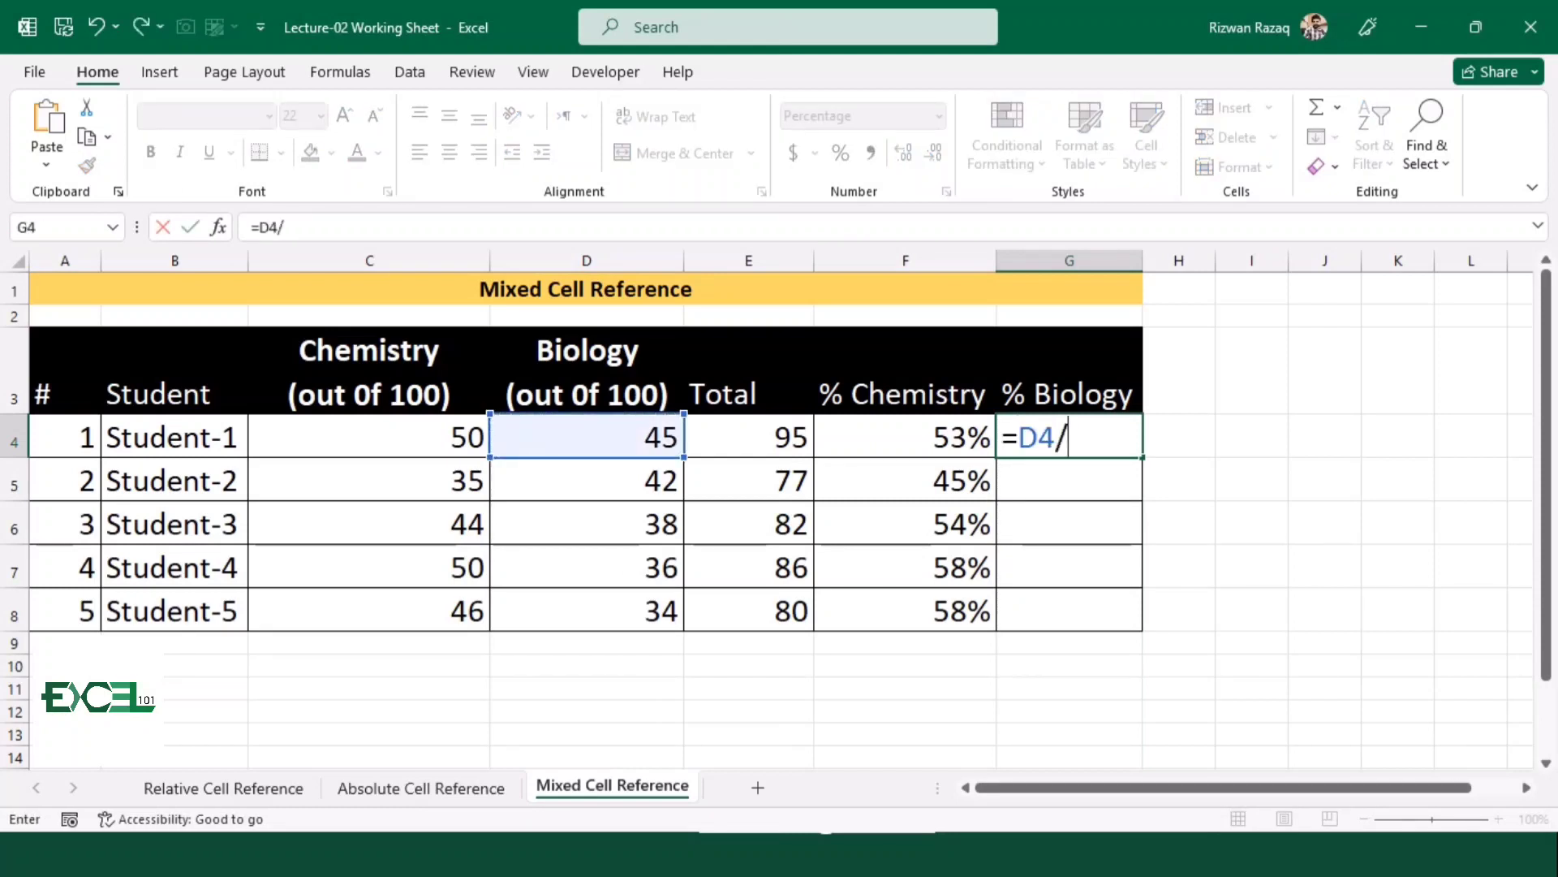
{"action": "key", "text": "Left"}
{"action": "key", "text": "Left"}
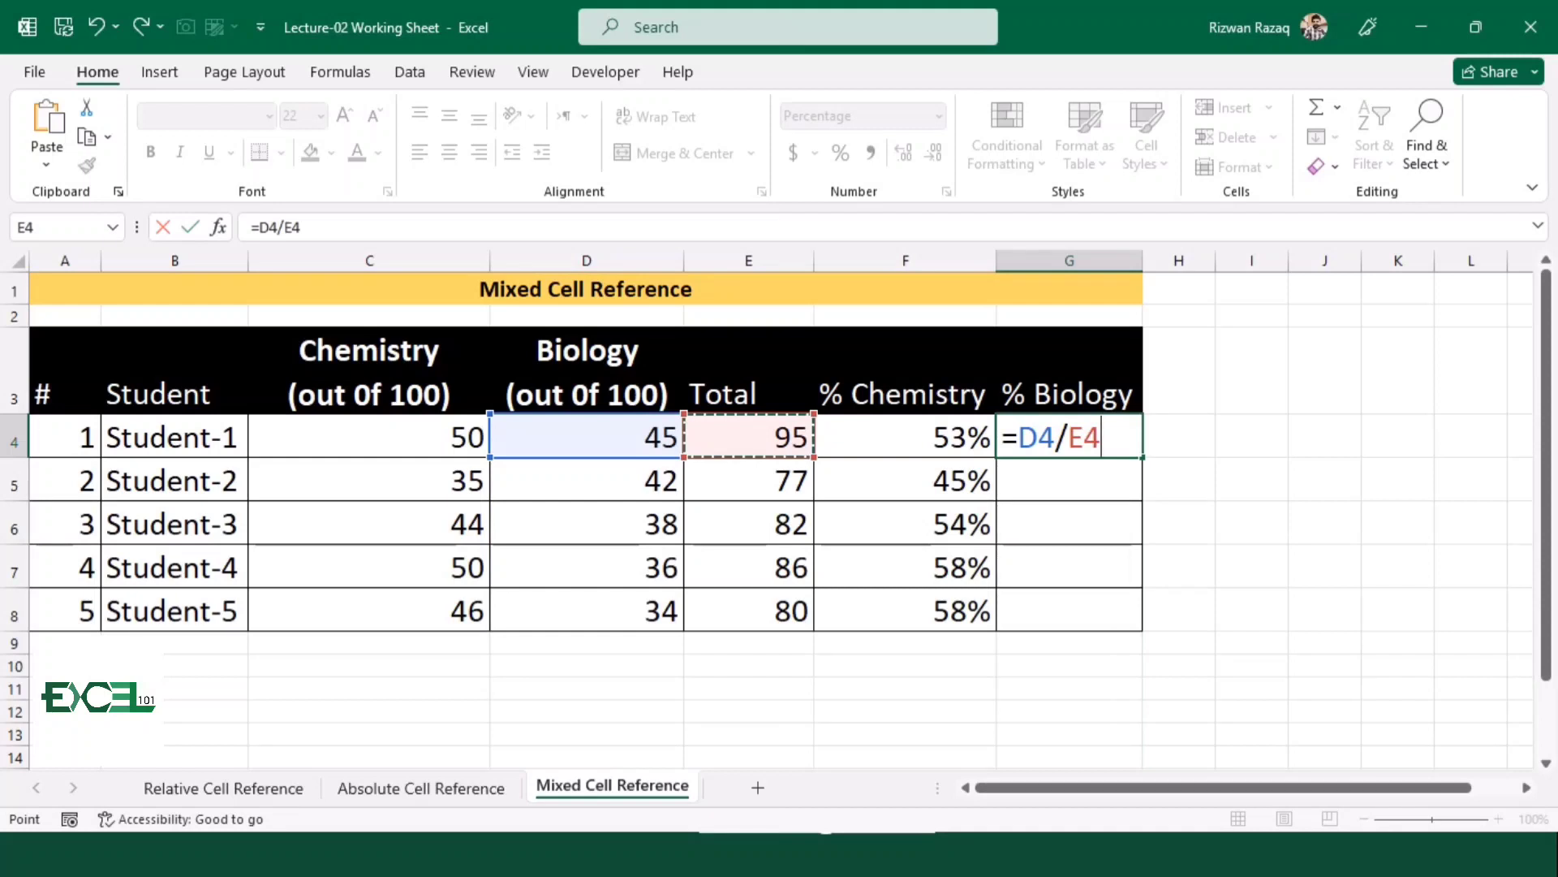
Lock only the column of the Total reference in G4, giving =D4/$E4, and fill the formula down to G8
{"action": "key", "text": "F4"}
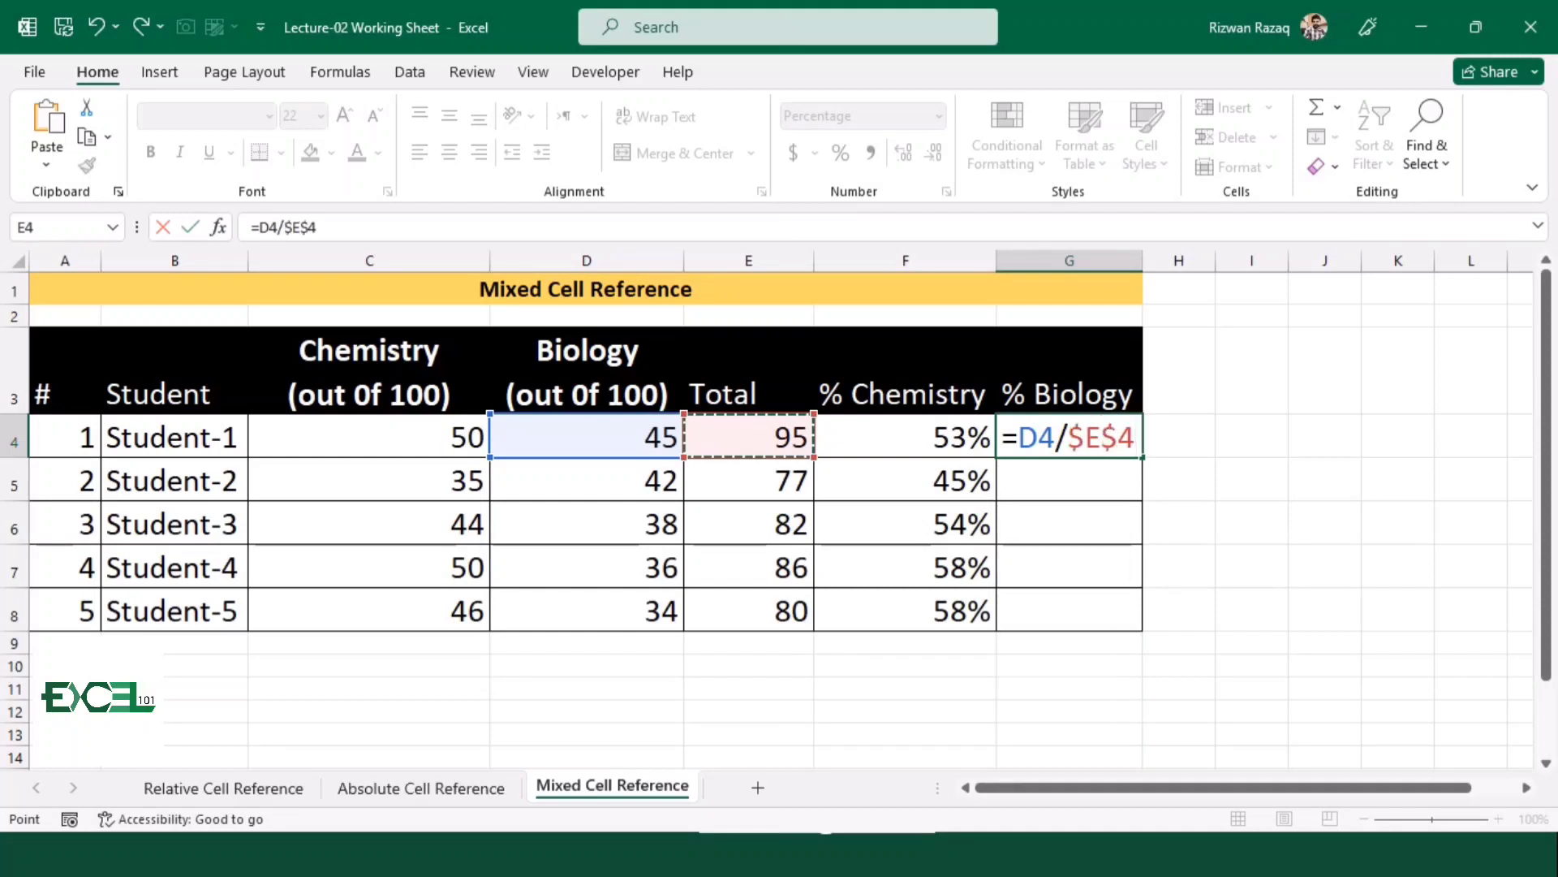
{"action": "key", "text": "F4"}
{"action": "key", "text": "F4"}
{"action": "key", "text": "Return"}
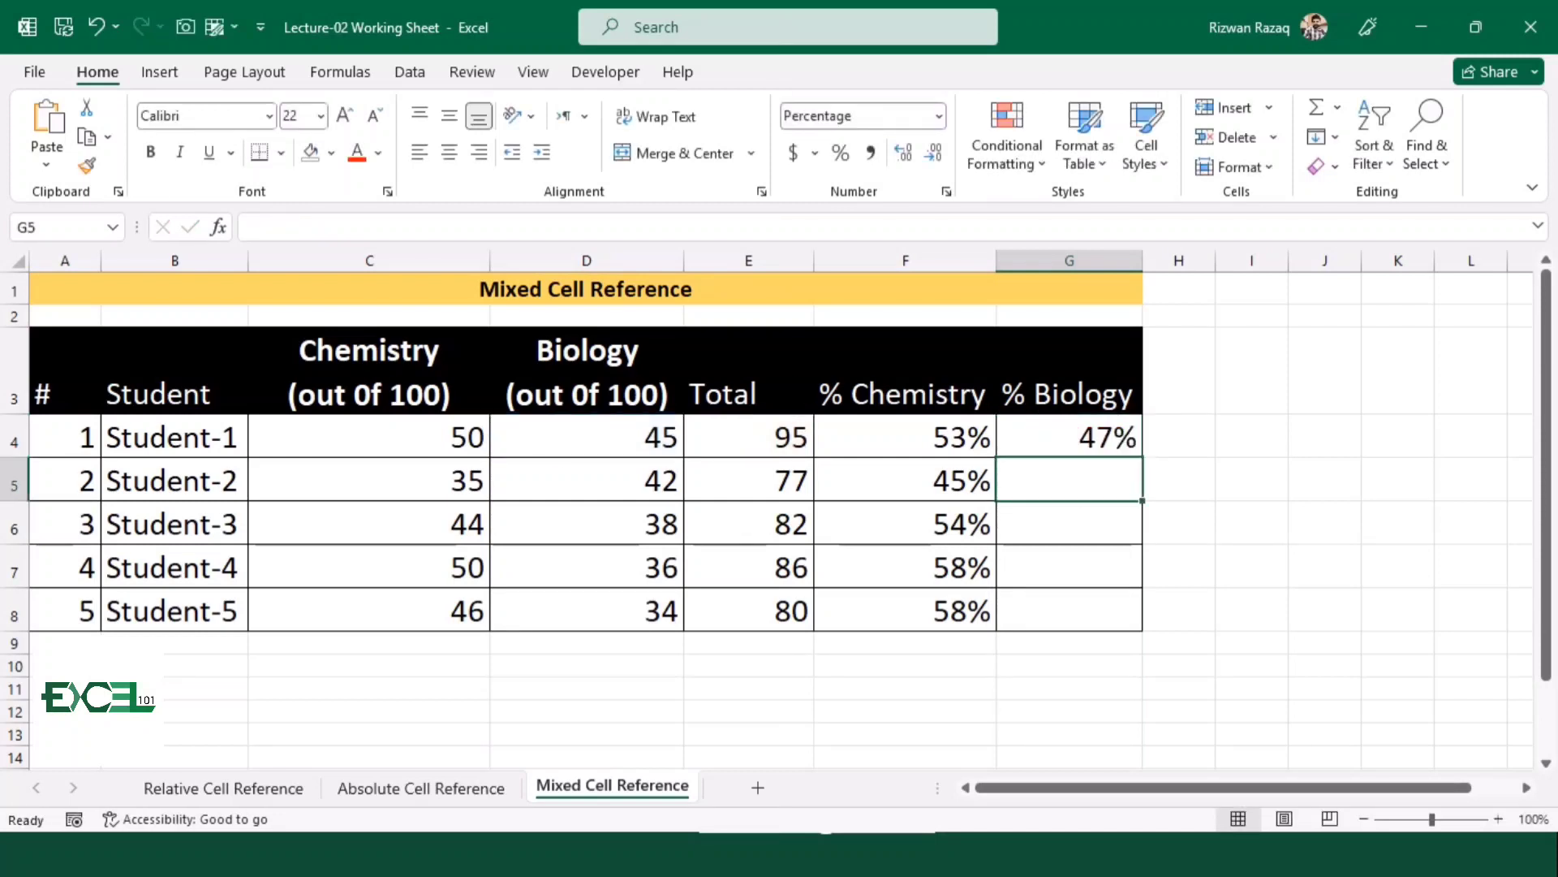
{"action": "key", "text": "Up"}
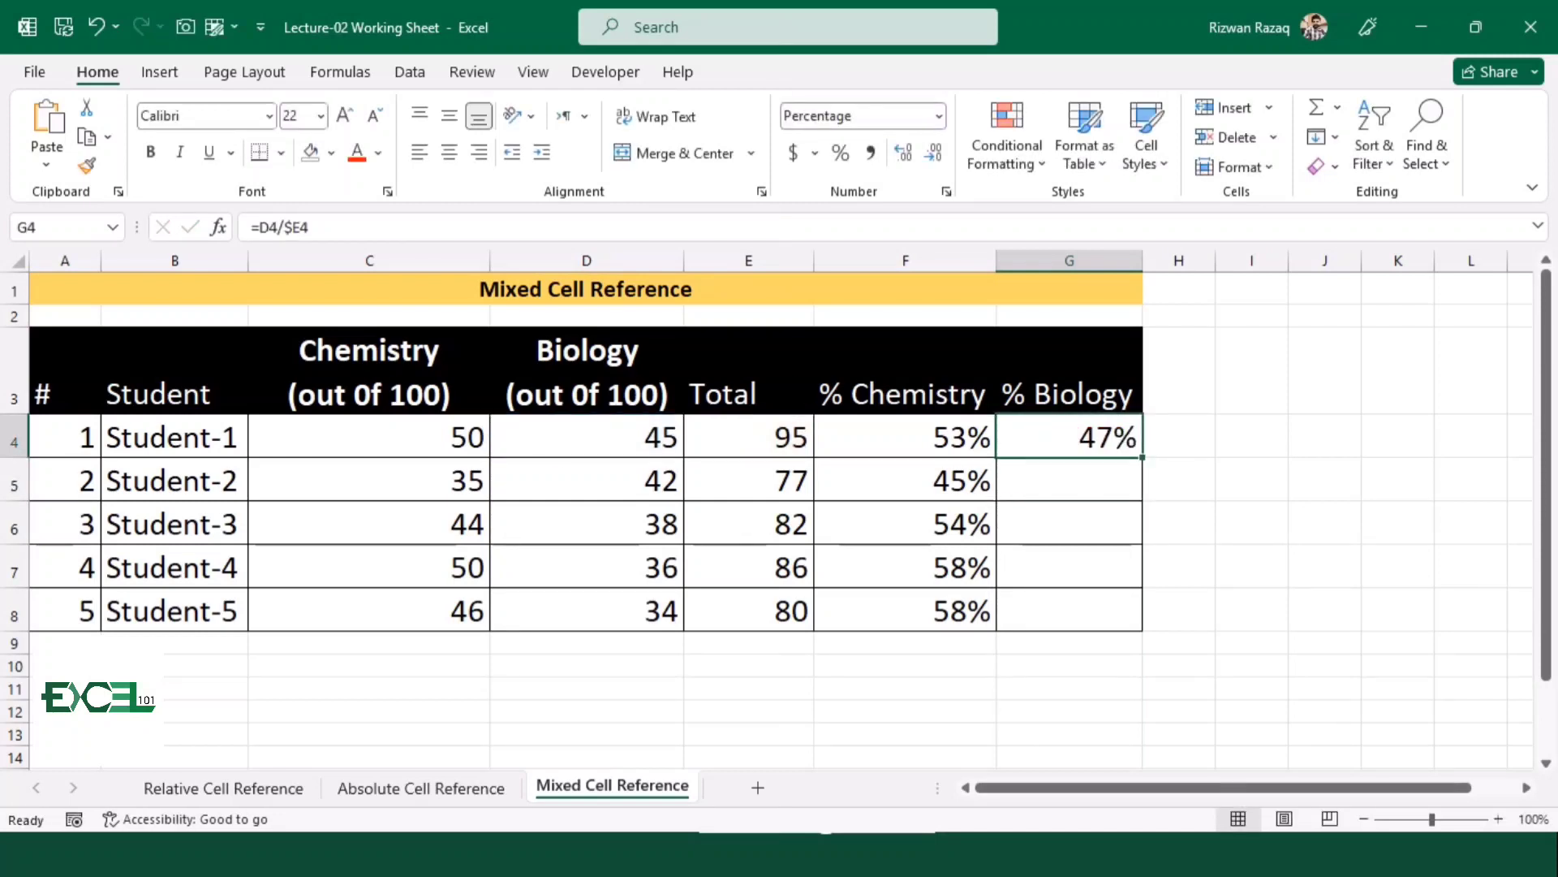
{"action": "left_click_drag", "start_coordinate": [1142, 457], "coordinate": [1142, 626]}
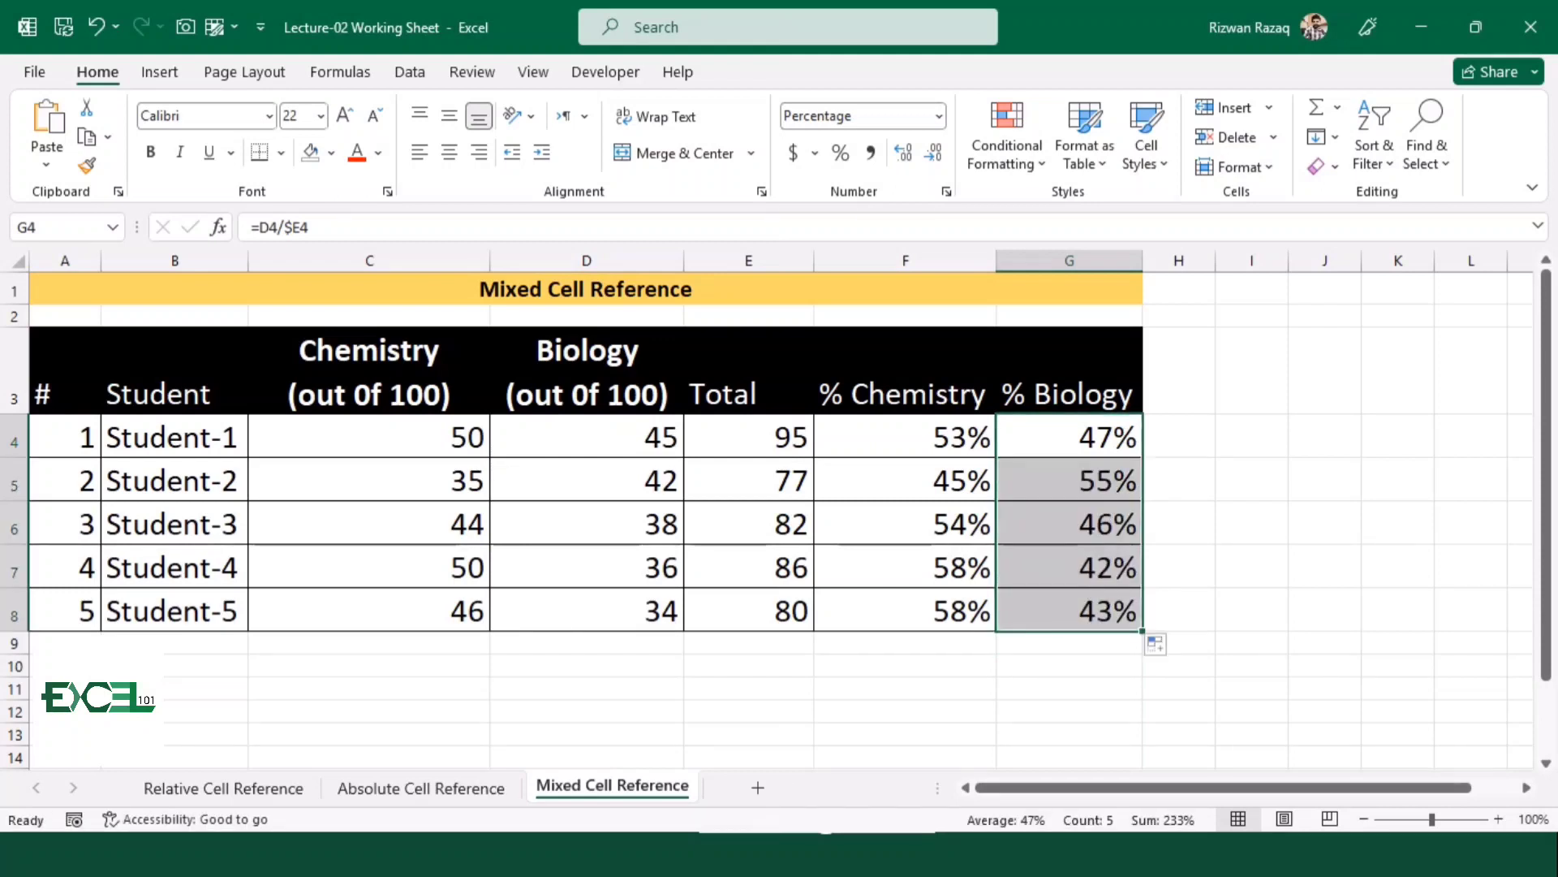